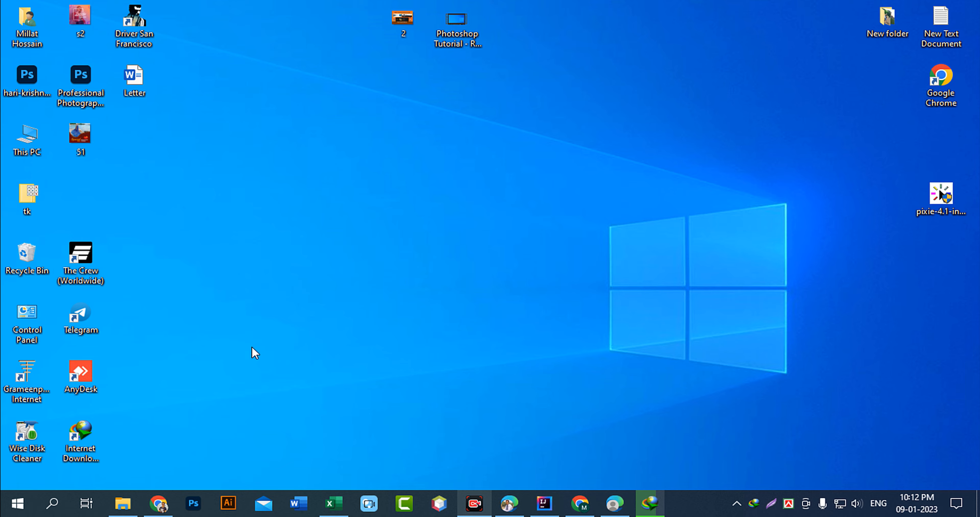
# Search Google for 'google drive free download' and open the Download - Google Drive result.
pyautogui.click(158, 503)
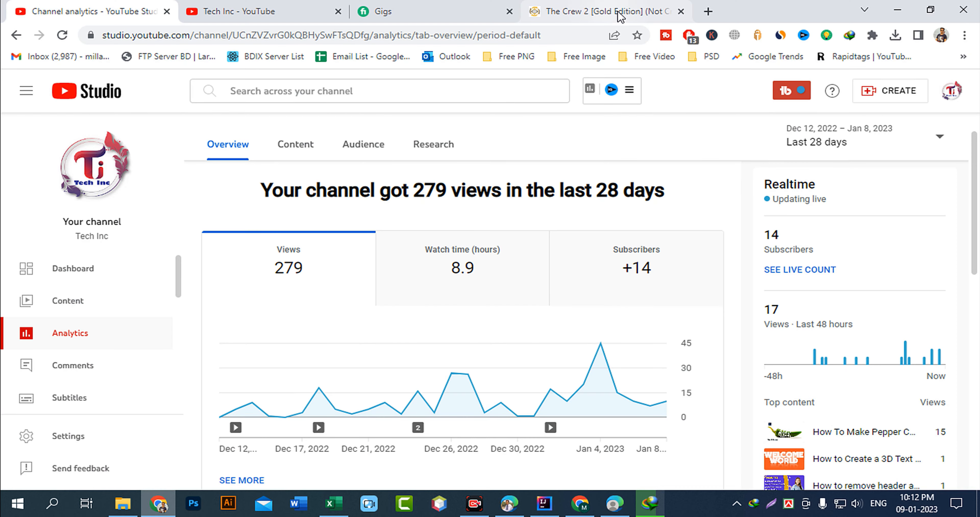
pyautogui.click(708, 12)
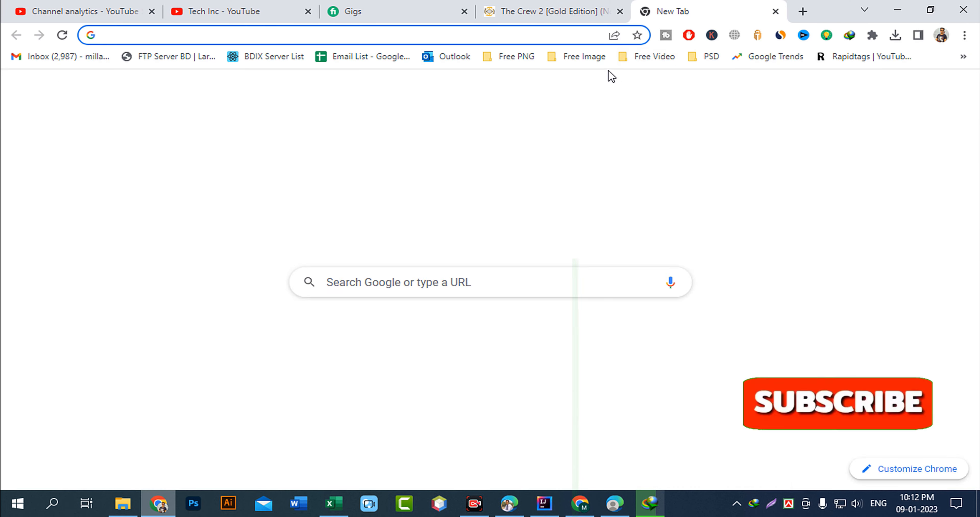
pyautogui.click(278, 33)
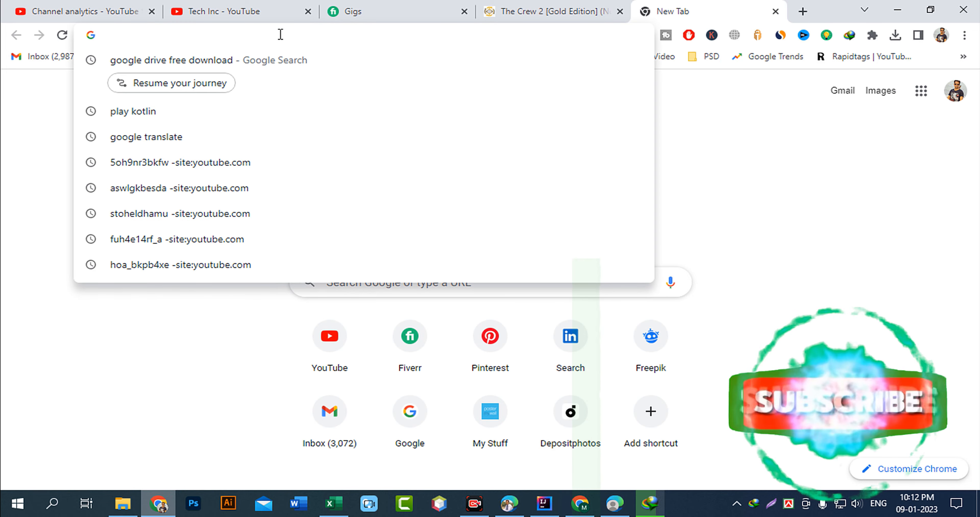
pyautogui.write('google.com')
pyautogui.click(181, 60)
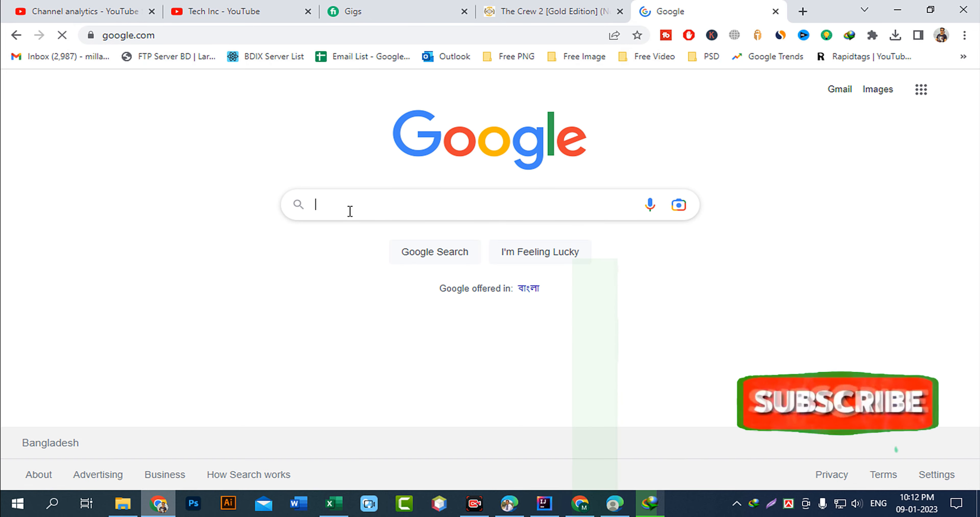
pyautogui.click(334, 204)
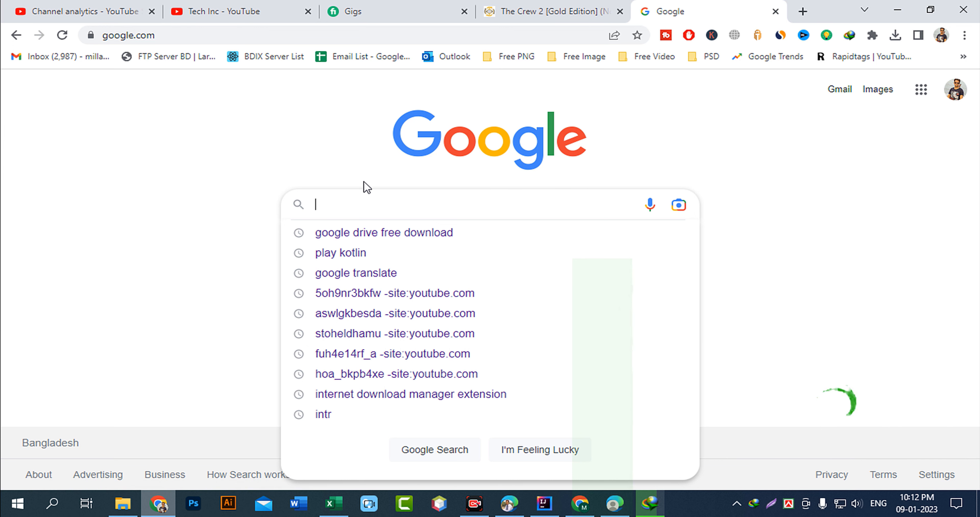
pyautogui.write('go')
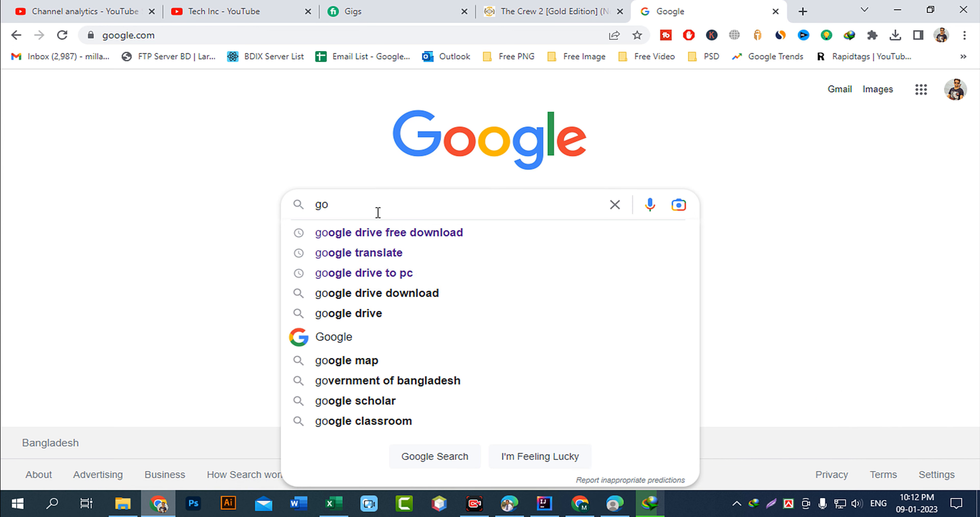
pyautogui.click(387, 233)
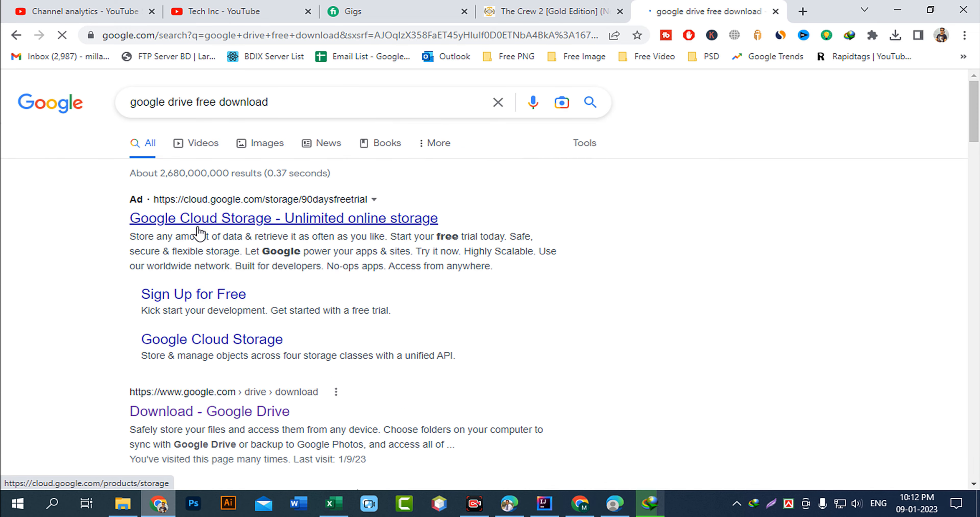
pyautogui.scroll(-2, 119, 299)
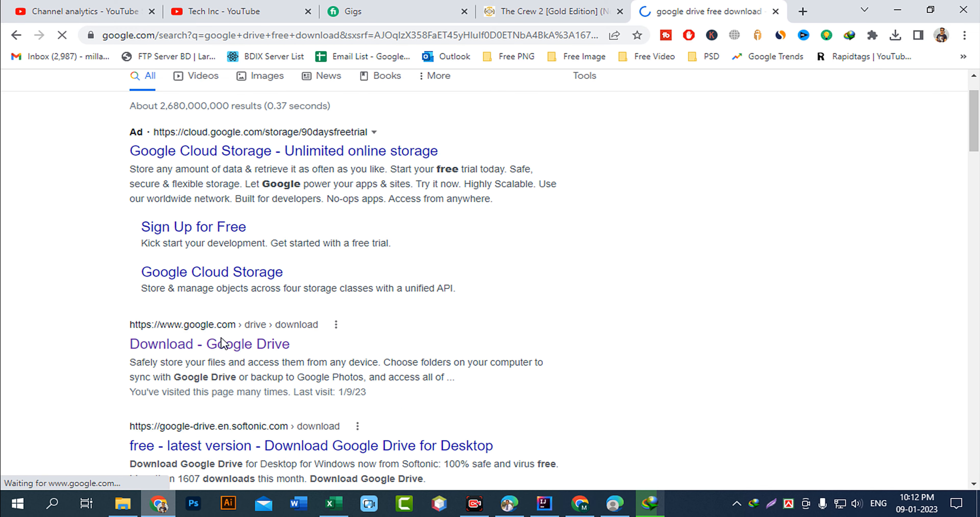
pyautogui.click(172, 344)
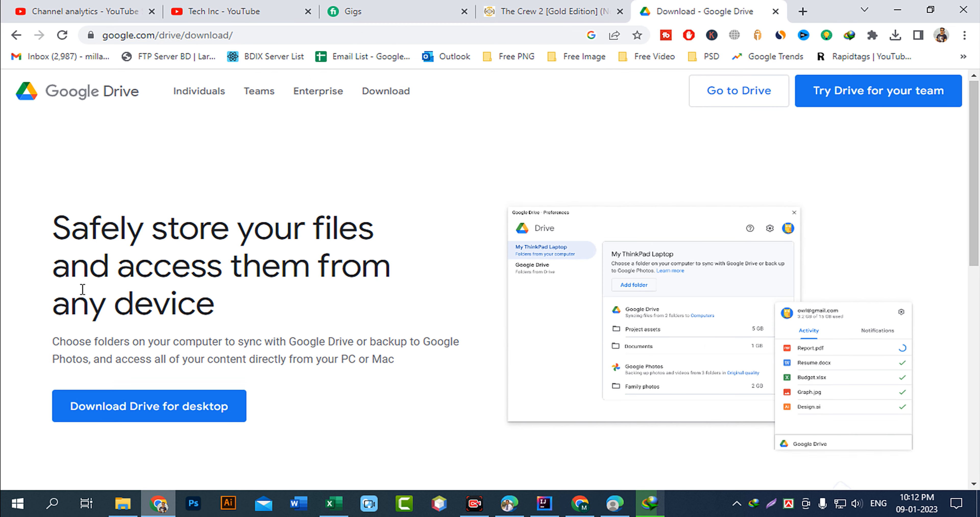
# Download the Drive for desktop installer, GoogleDriveSetup.exe.
pyautogui.scroll(-3, 82, 288)
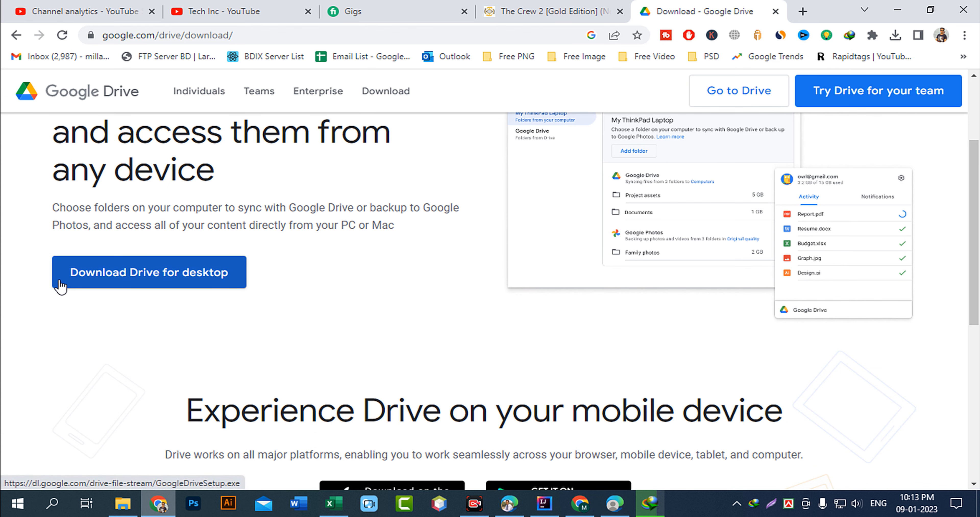
pyautogui.click(193, 282)
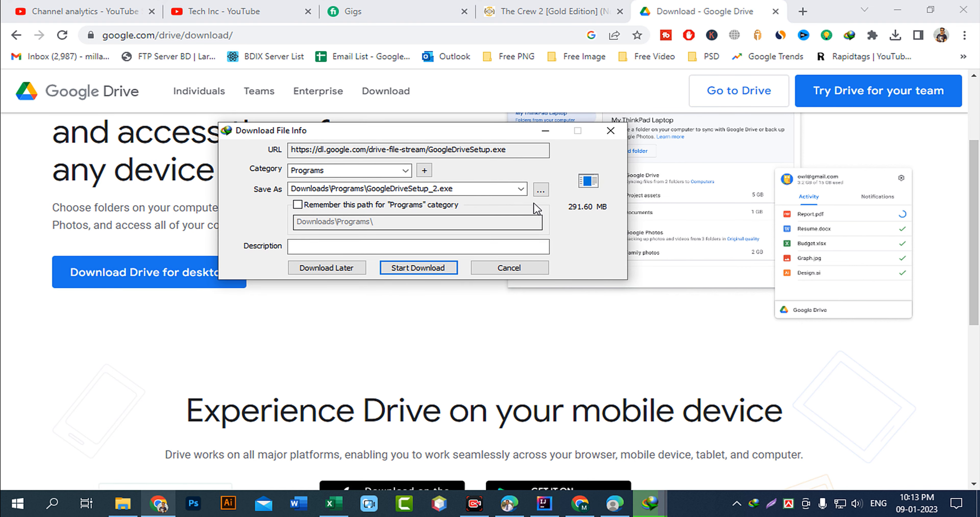
pyautogui.click(509, 268)
pyautogui.click(898, 10)
# Run GoogleDriveSetup from Downloads\Programs and start installing Google Drive.
pyautogui.click(123, 503)
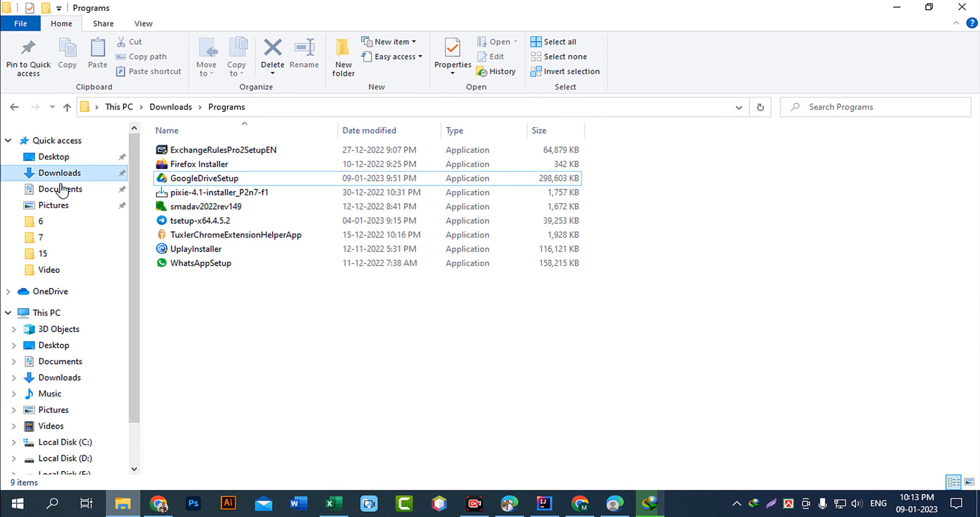
pyautogui.click(59, 173)
pyautogui.doubleClick(196, 184)
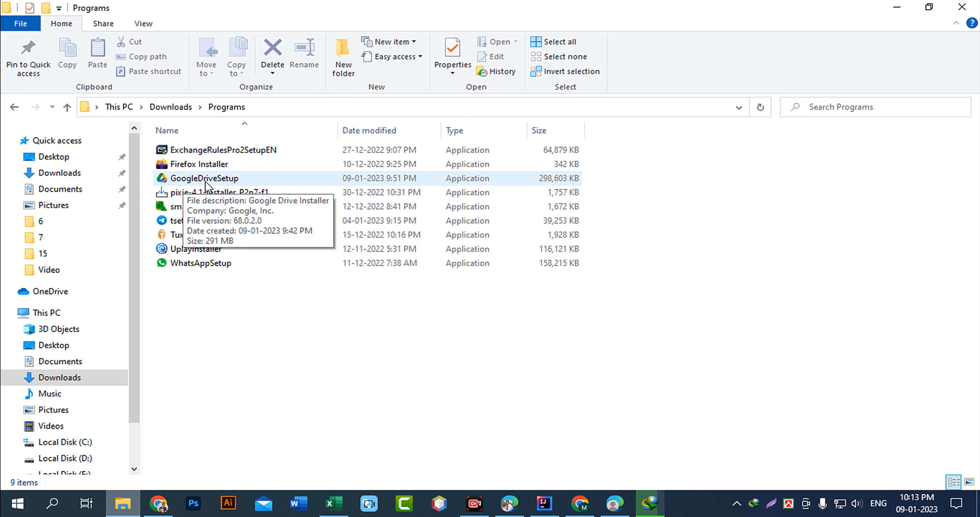
pyautogui.click(215, 185)
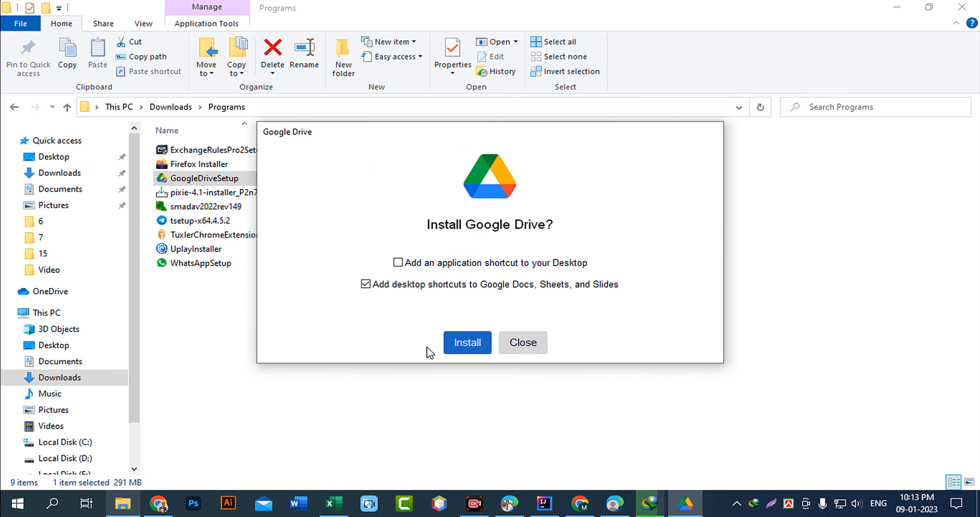
pyautogui.click(471, 344)
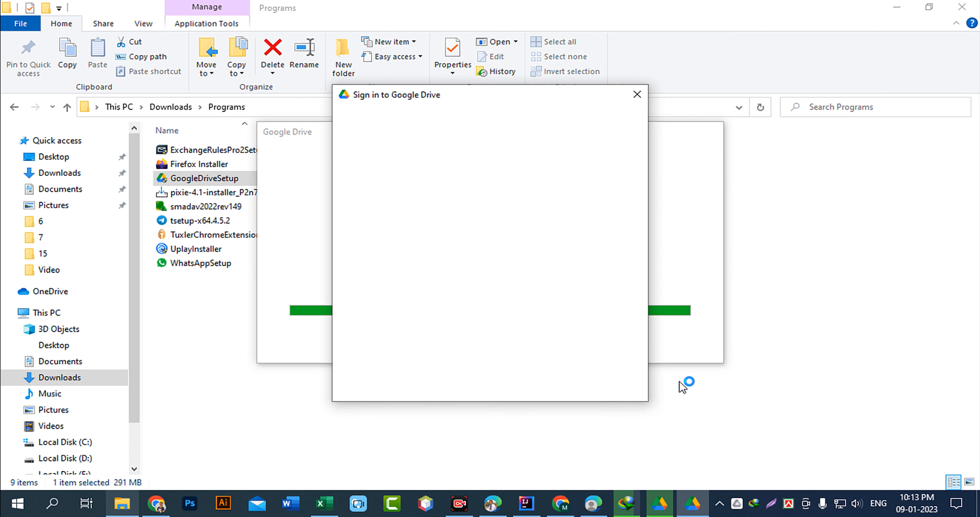
# Sign Drive for desktop in through the browser using the second Google account.
pyautogui.click(898, 13)
pyautogui.moveTo(544, 112); pyautogui.dragTo(588, 47)
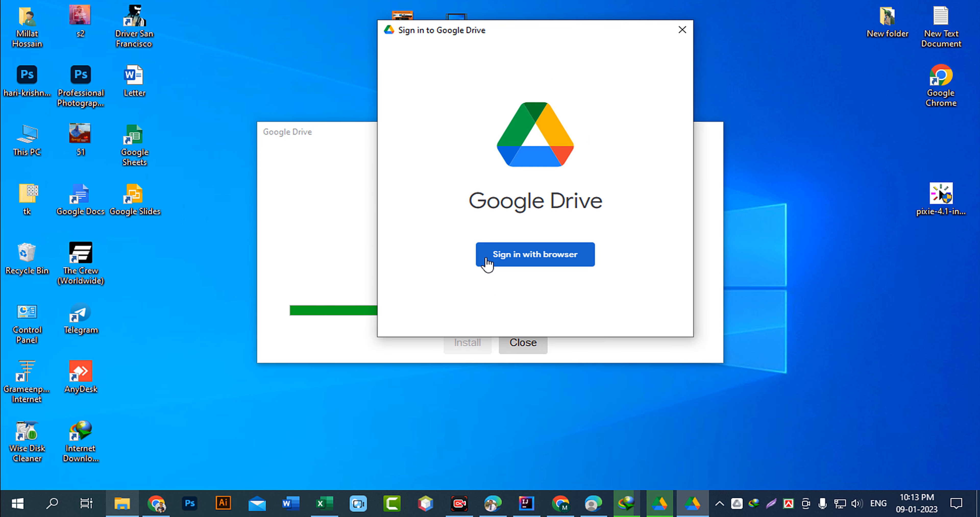
pyautogui.click(546, 259)
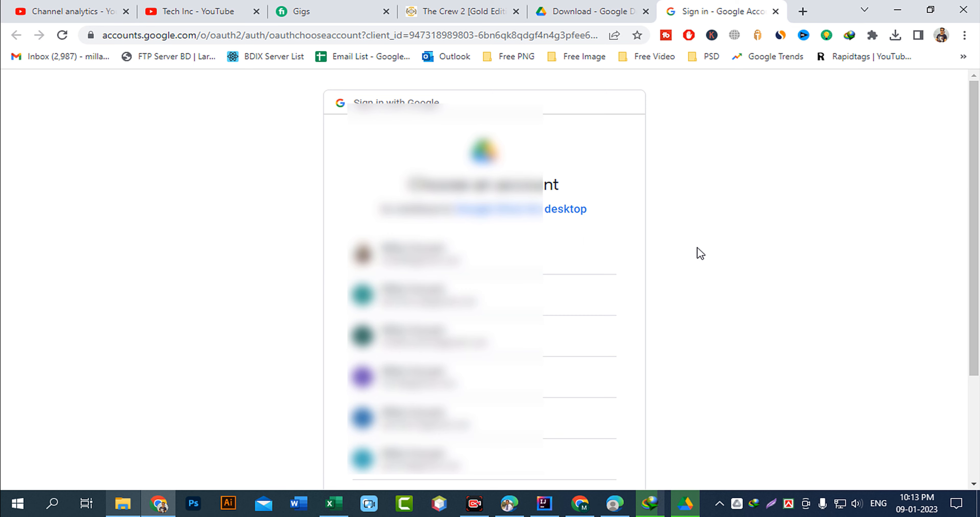
pyautogui.scroll(-3, 670, 281)
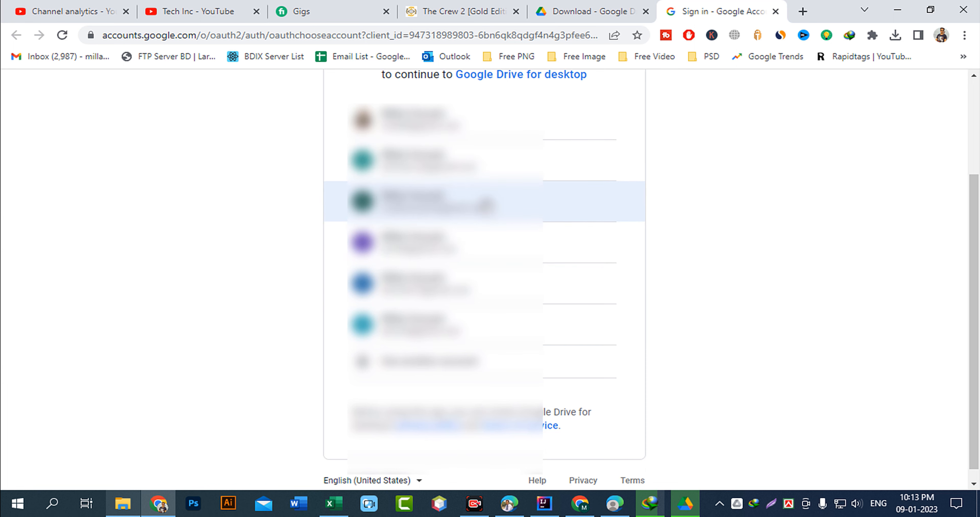
pyautogui.scroll(2, 494, 236)
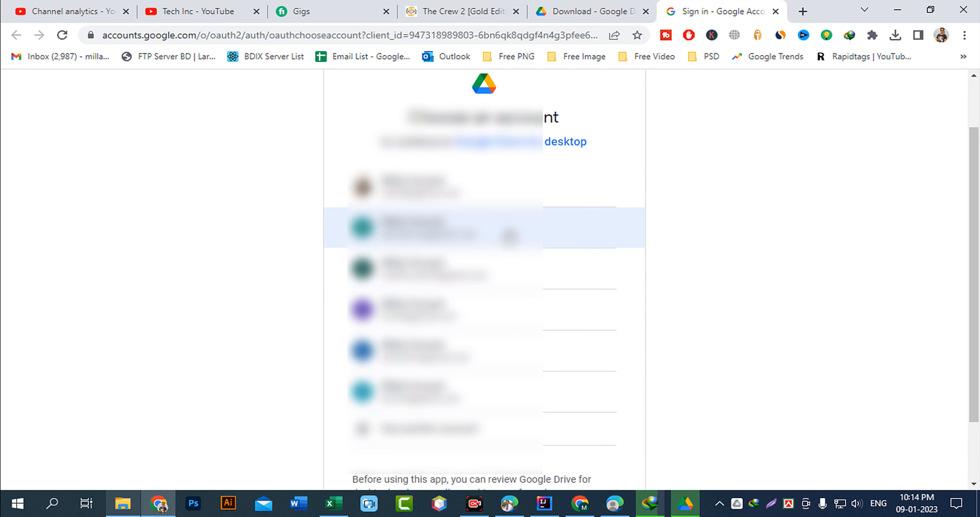
pyautogui.click(510, 237)
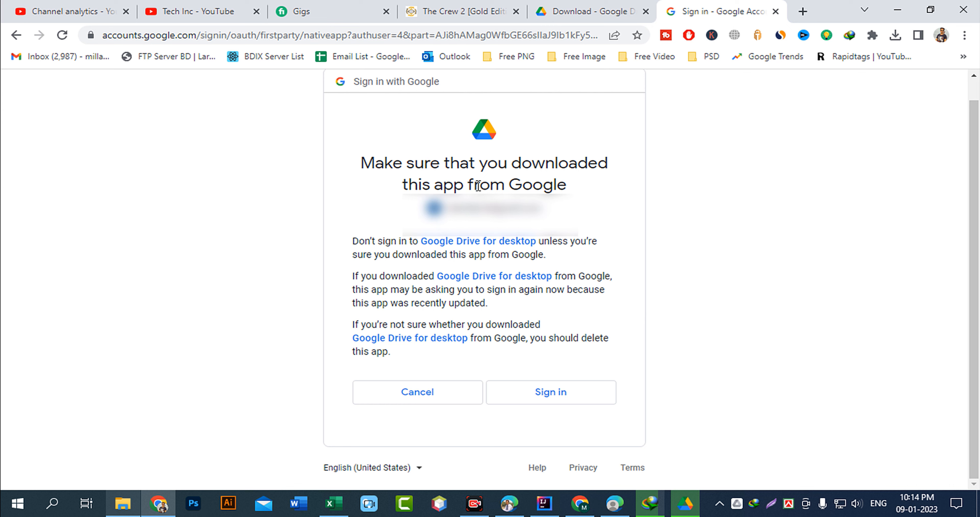
pyautogui.click(573, 393)
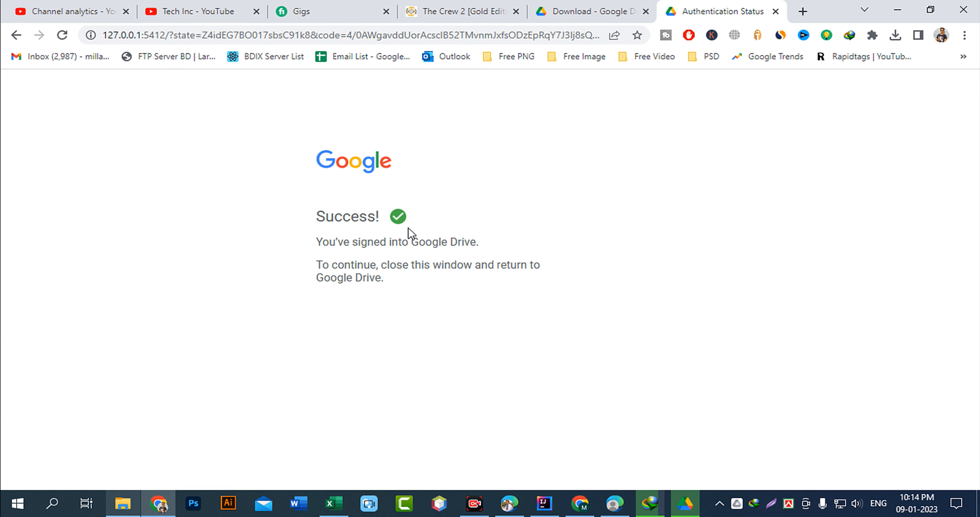
# Highlight the Success! sign-in confirmation, then minimize Chrome to reveal the finished installer.
pyautogui.moveTo(313, 218); pyautogui.dragTo(414, 223)
pyautogui.moveTo(319, 217); pyautogui.dragTo(422, 221)
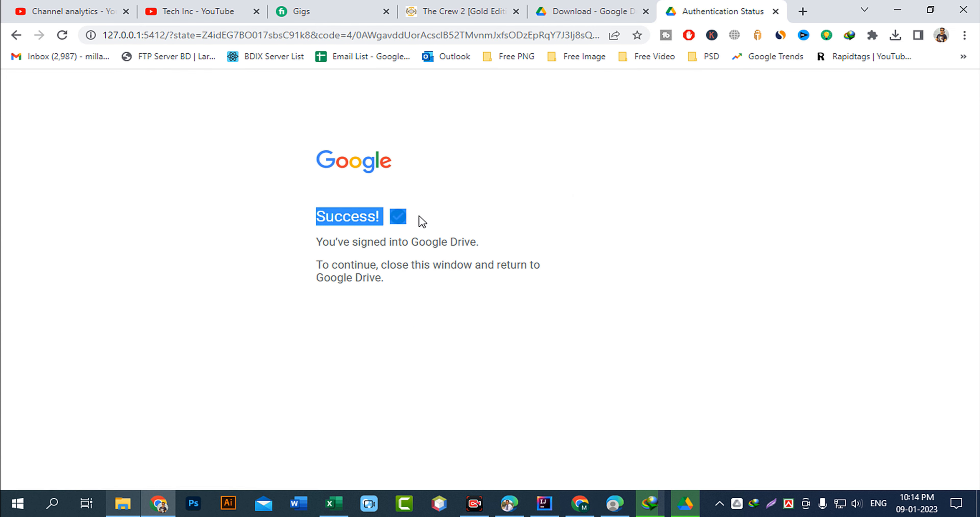
pyautogui.moveTo(310, 245); pyautogui.dragTo(518, 245)
pyautogui.moveTo(321, 270); pyautogui.dragTo(387, 266)
pyautogui.click(338, 220)
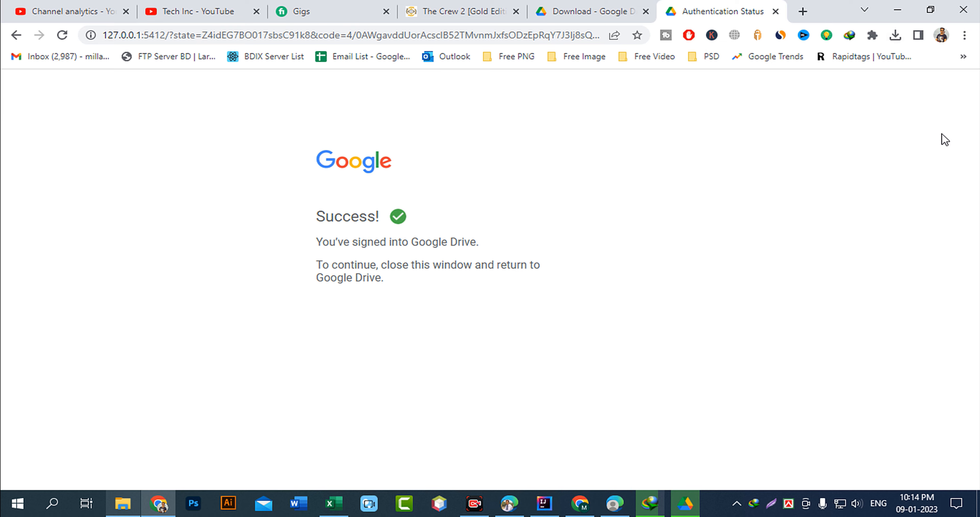
pyautogui.click(905, 15)
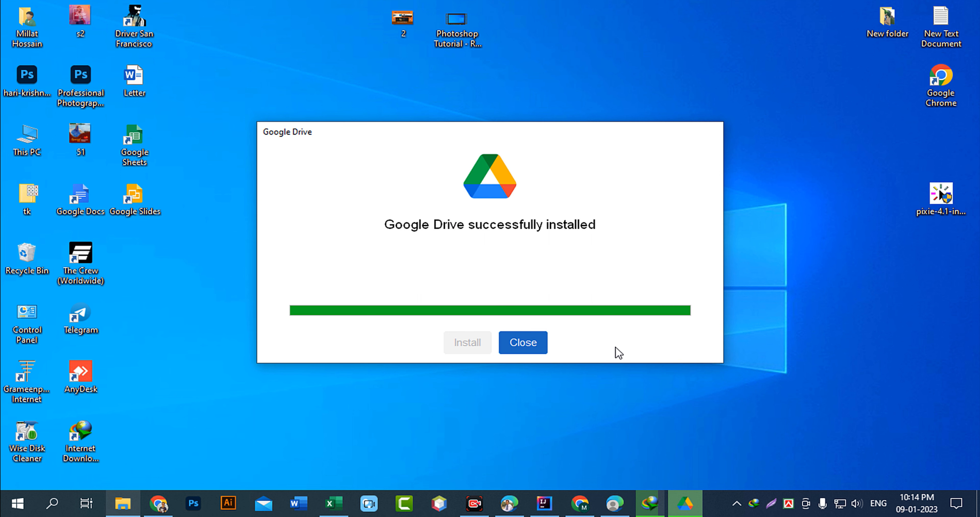
# Close the installer and open Drive Preferences from the tray icon's settings menu.
pyautogui.click(526, 347)
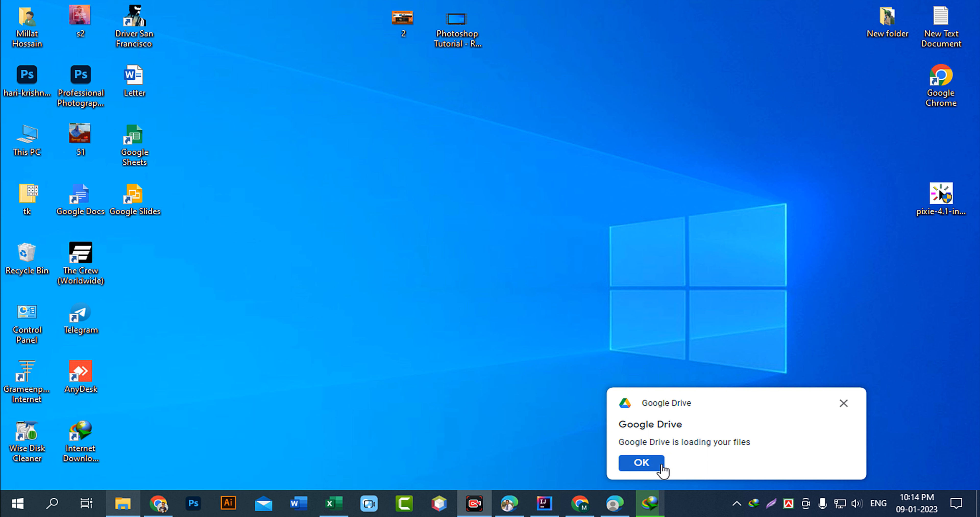
pyautogui.click(639, 464)
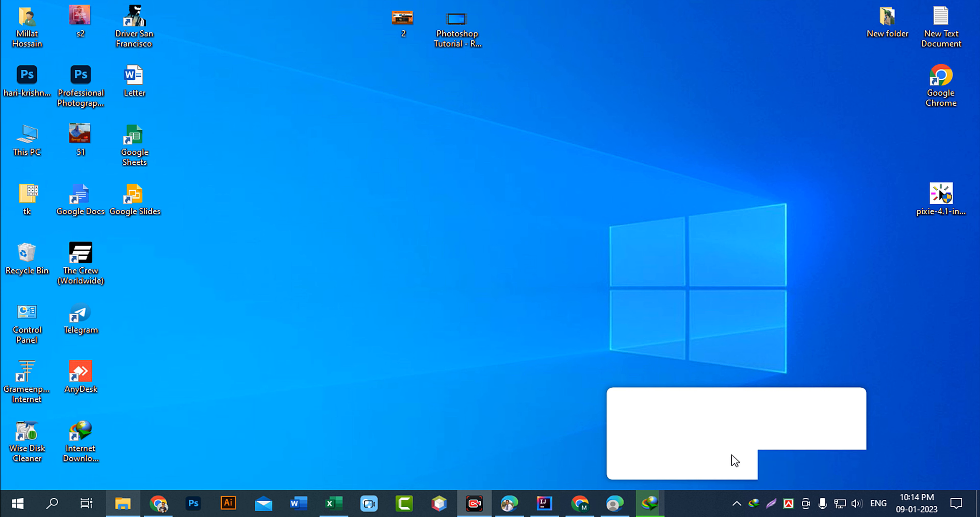
pyautogui.click(736, 503)
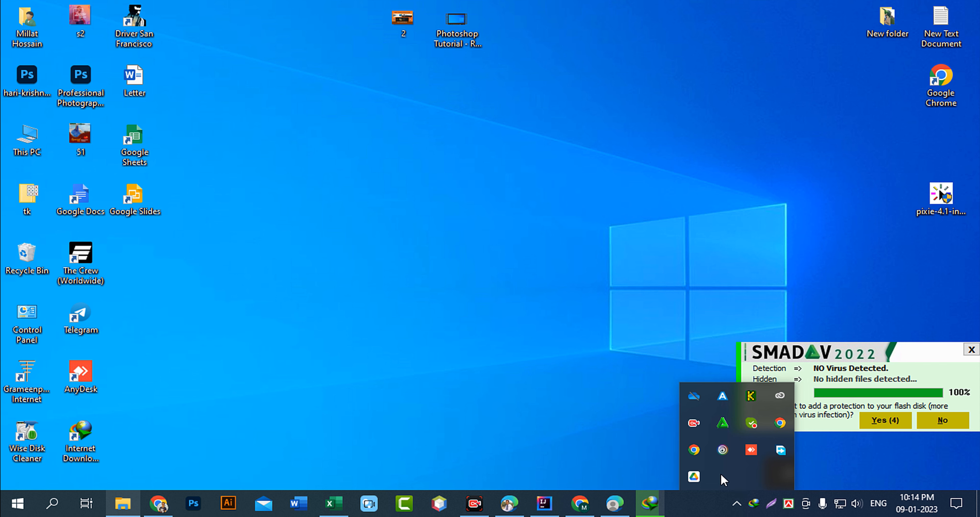
pyautogui.click(693, 477)
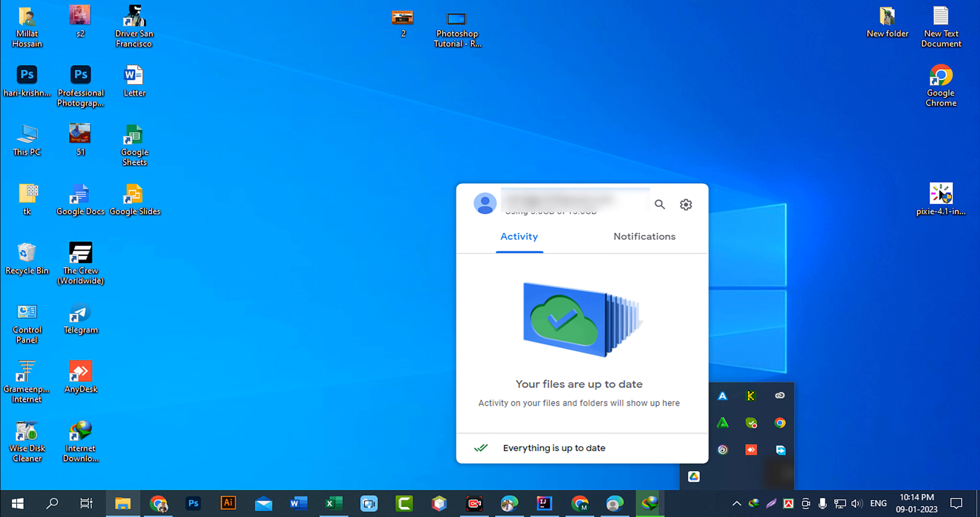
pyautogui.click(686, 208)
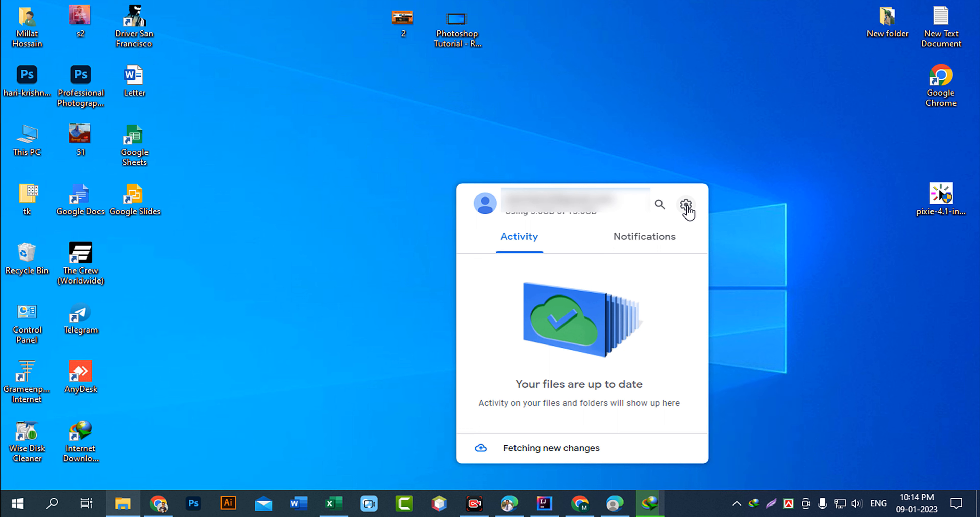
pyautogui.click(686, 207)
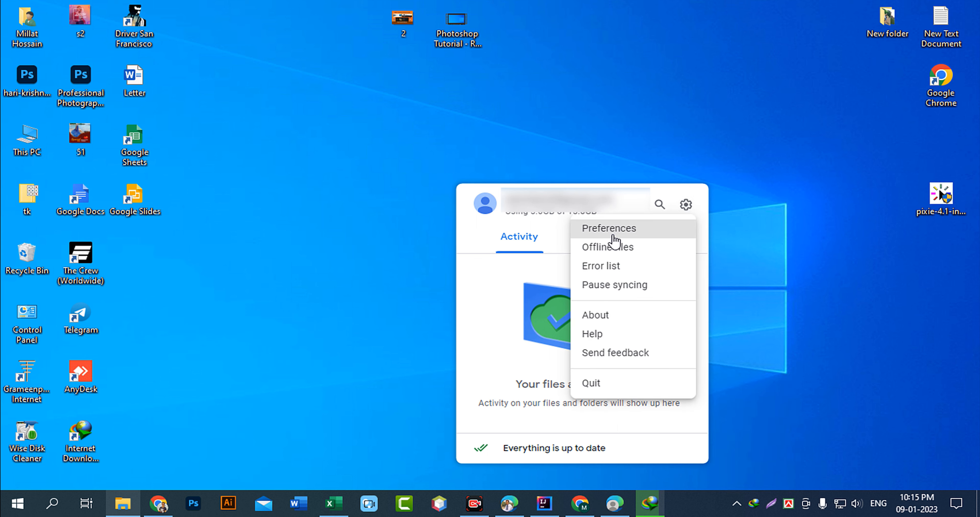
pyautogui.click(640, 234)
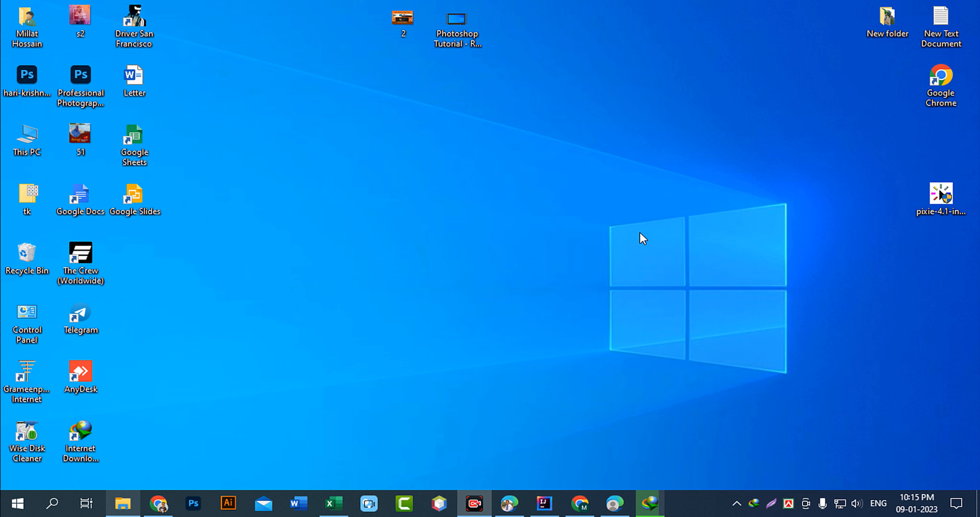
pyautogui.moveTo(606, 61); pyautogui.dragTo(480, 62)
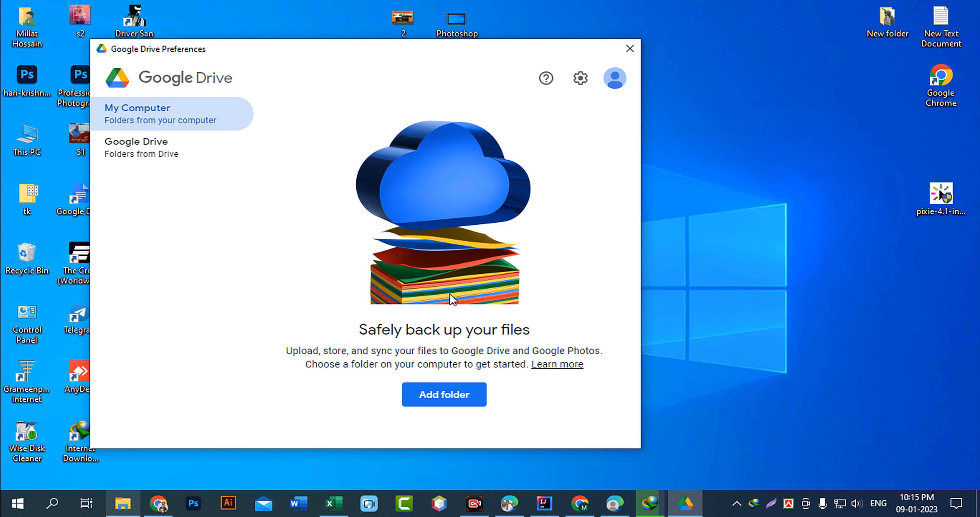
pyautogui.click(451, 407)
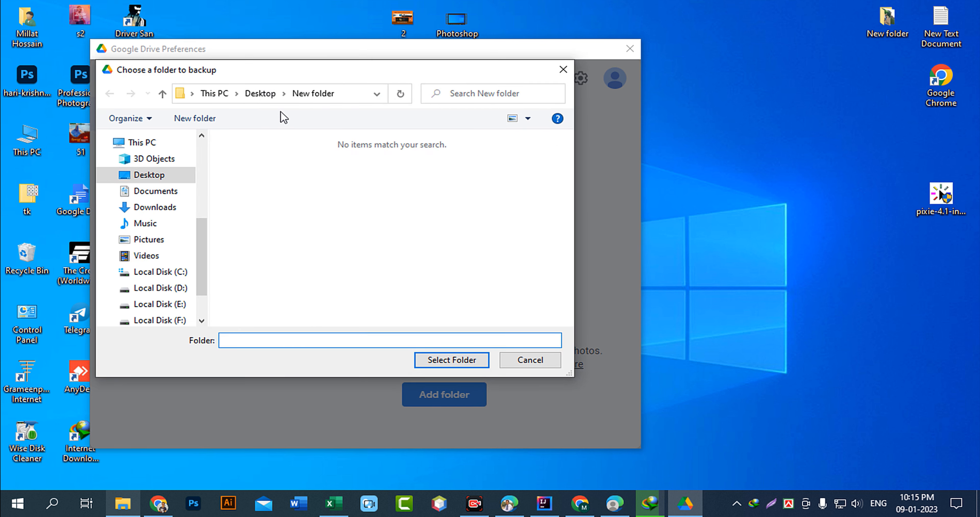
pyautogui.click(254, 95)
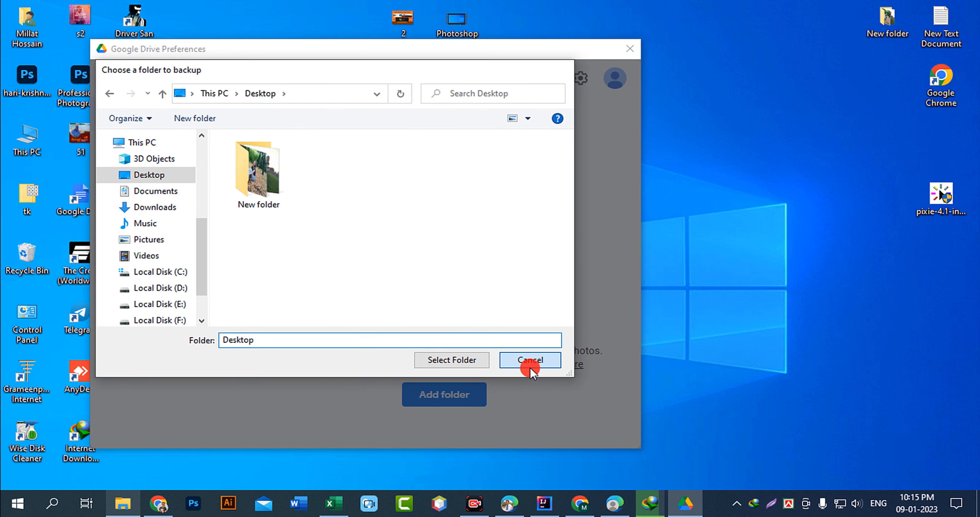
pyautogui.click(530, 361)
pyautogui.rightClick(692, 90)
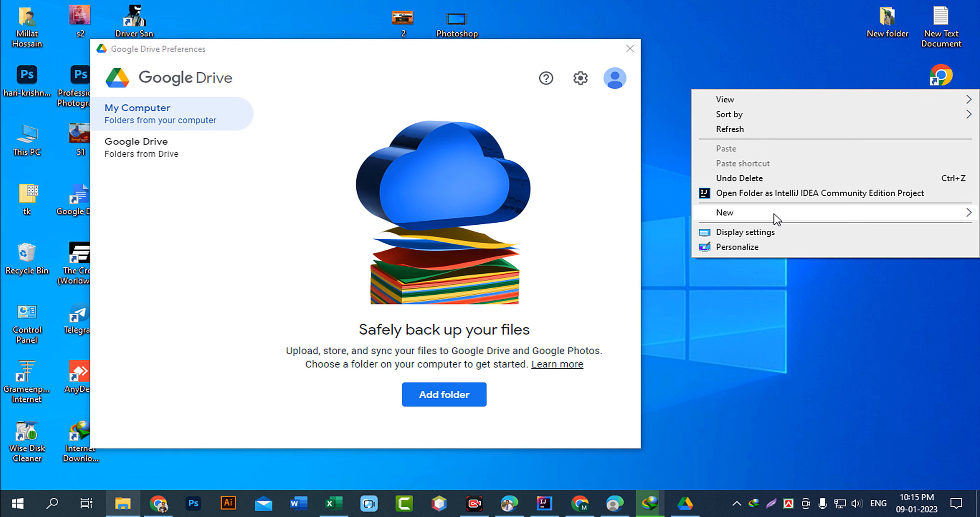
# Create New folder (2) on the desktop's top row and open it.
pyautogui.moveTo(774, 213)
pyautogui.press('Return')
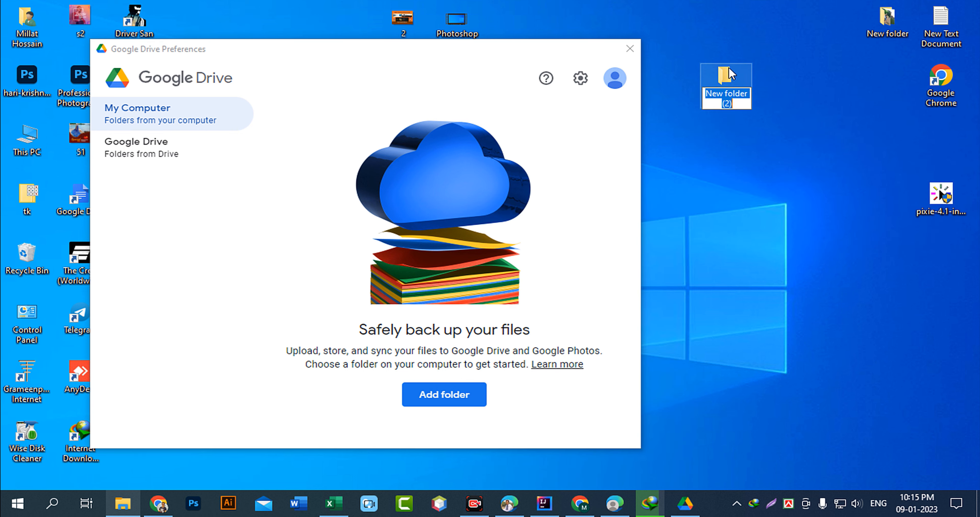
pyautogui.moveTo(724, 76); pyautogui.dragTo(778, 19)
pyautogui.press('Return')
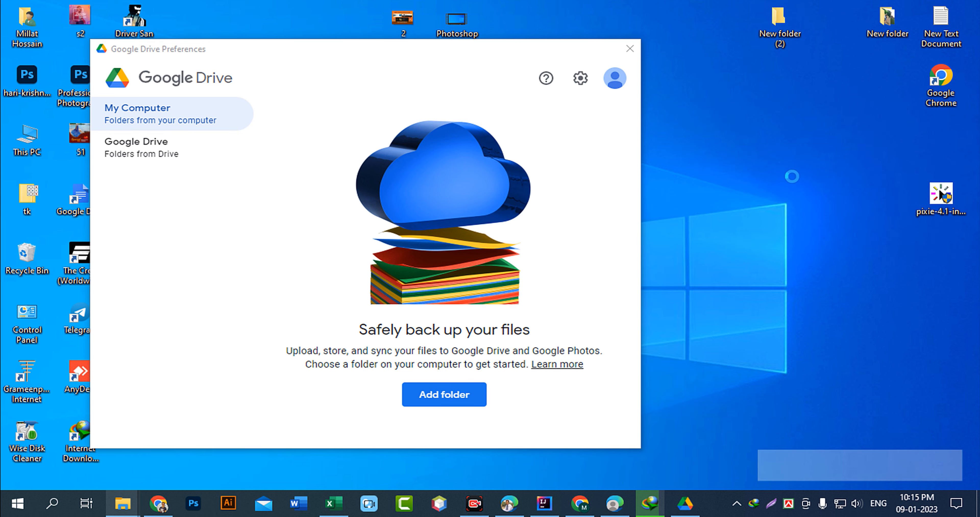
pyautogui.moveTo(532, 85); pyautogui.dragTo(479, 446)
# Add an empty text document named test inside New folder (2).
pyautogui.rightClick(731, 234)
pyautogui.moveTo(769, 409)
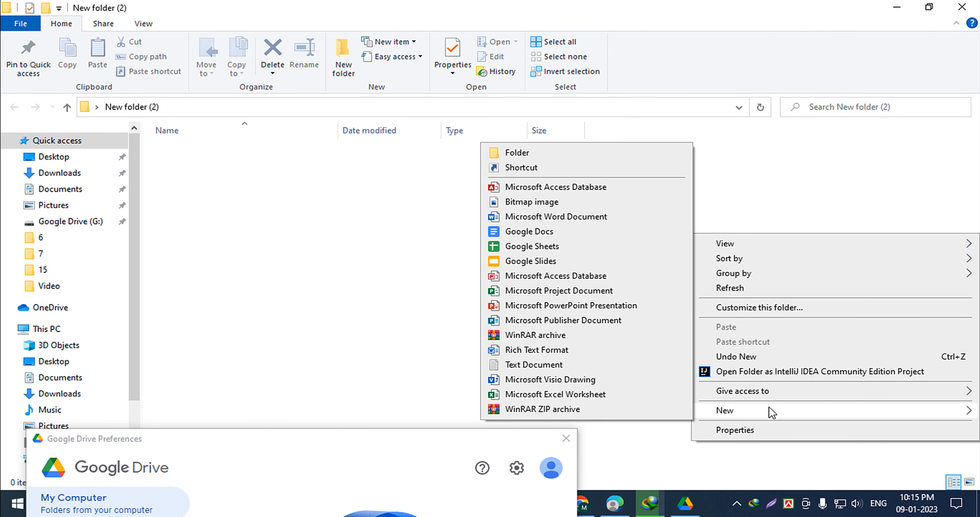
pyautogui.click(532, 364)
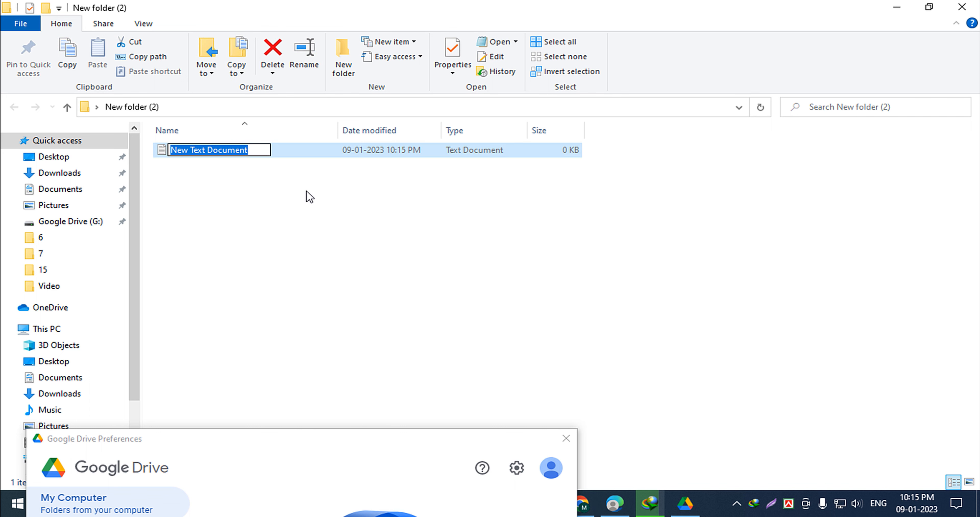
pyautogui.write('test')
pyautogui.press('Return')
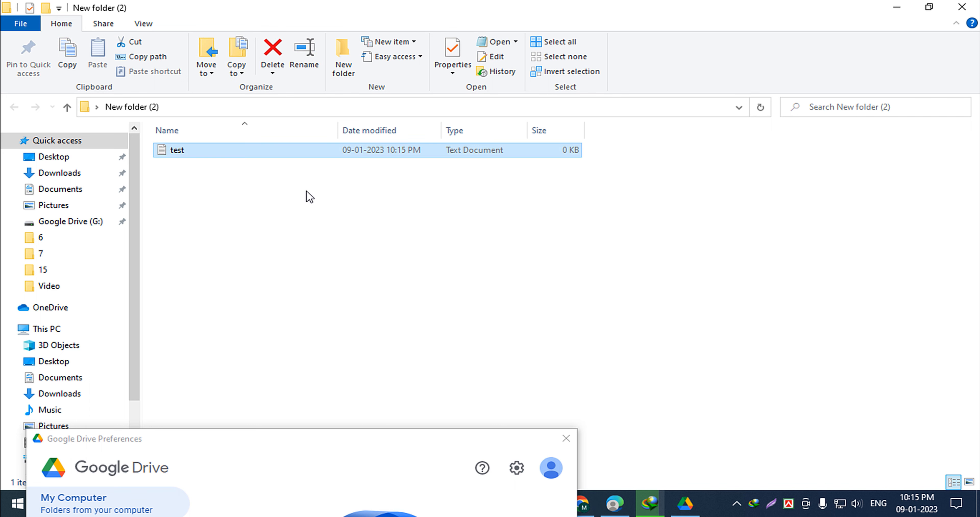
# Write 'this the test file.' into test in Notepad, save it, and close Notepad.
pyautogui.doubleClick(178, 152)
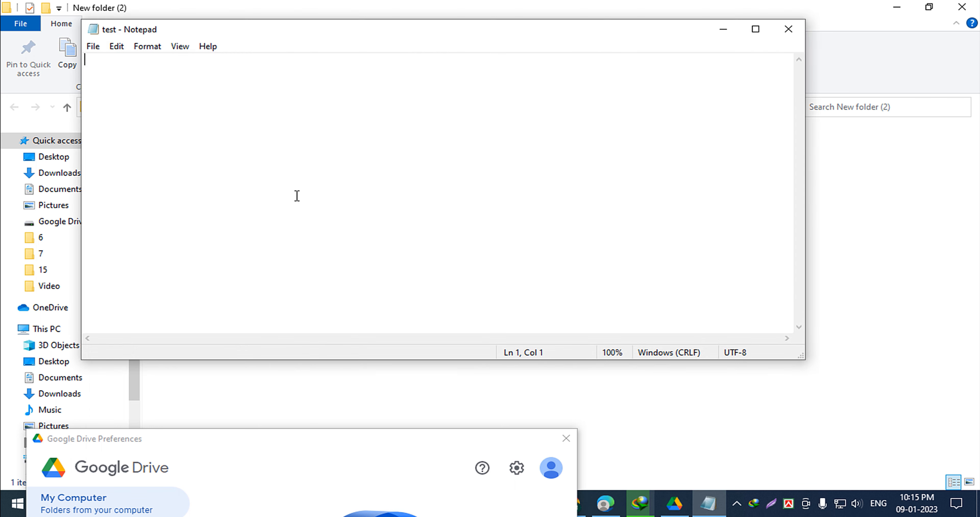
pyautogui.write('thsi')
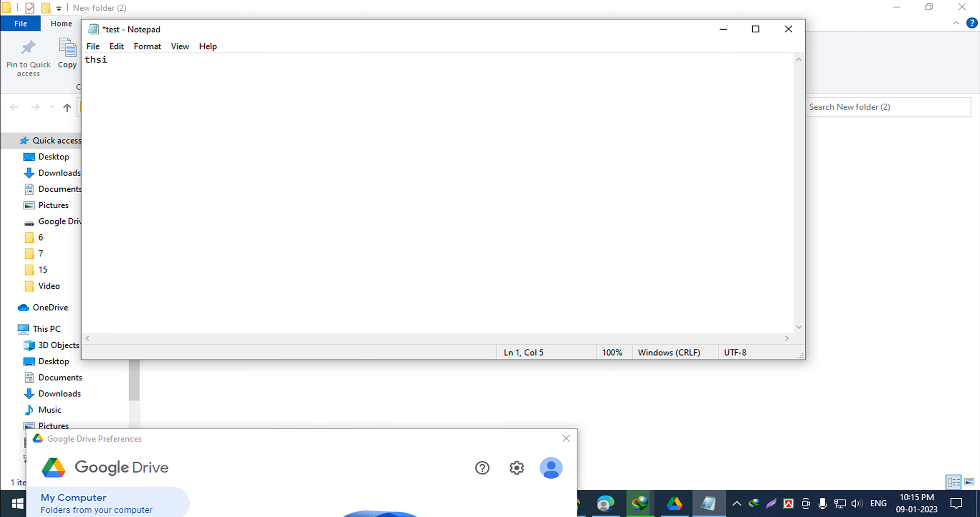
pyautogui.press('BackSpace')
pyautogui.press('BackSpace')
pyautogui.write('is the test file.')
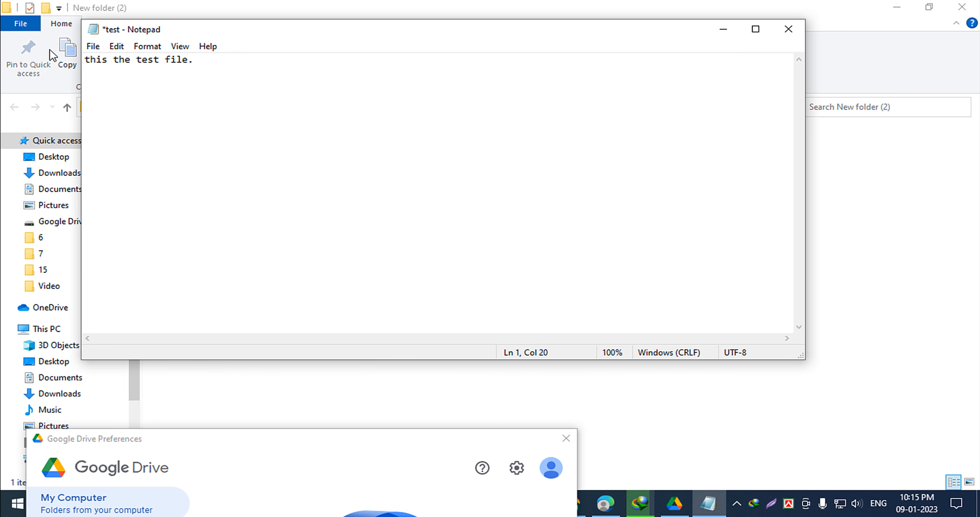
pyautogui.click(93, 46)
pyautogui.click(129, 108)
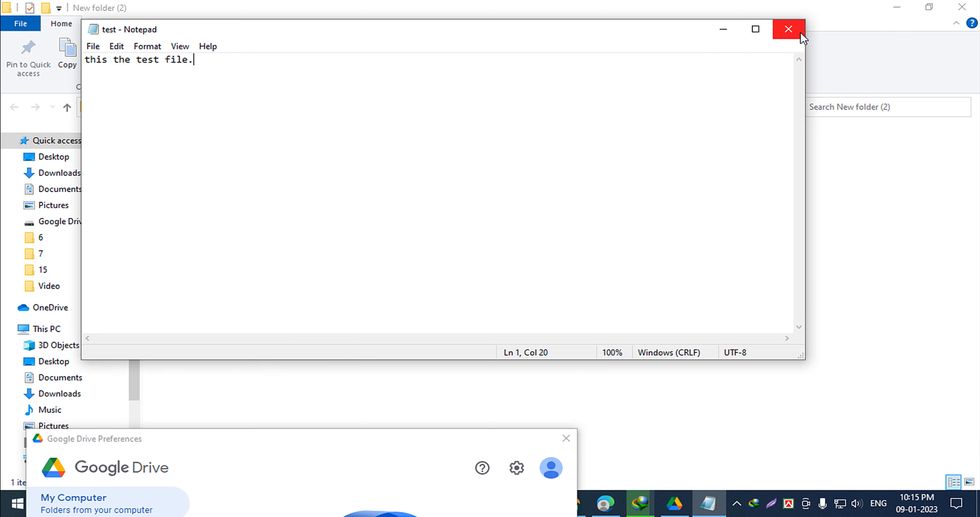
pyautogui.click(788, 29)
pyautogui.moveTo(318, 439); pyautogui.dragTo(431, 179)
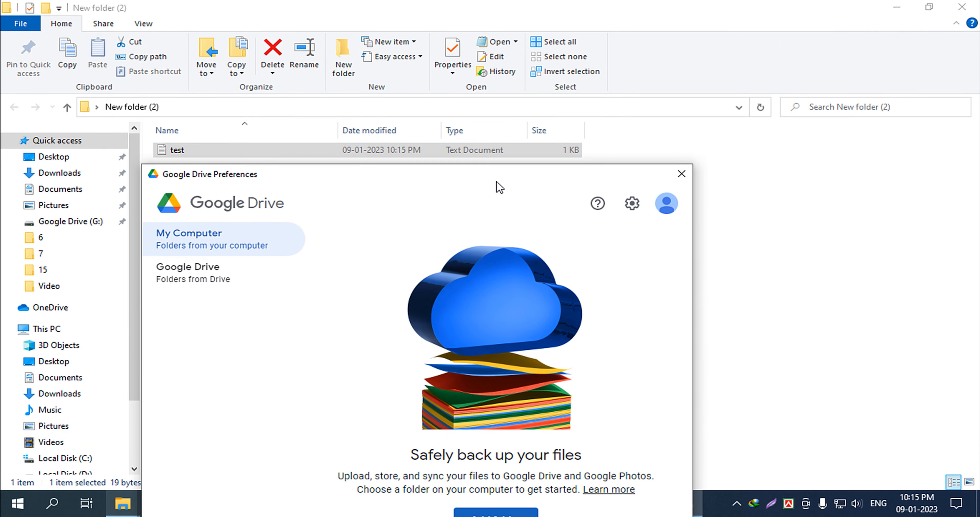
# Add the desktop's New folder (2) as a folder to sync in Drive Preferences.
pyautogui.moveTo(494, 181); pyautogui.dragTo(444, 77)
pyautogui.click(964, 7)
pyautogui.moveTo(368, 74); pyautogui.dragTo(393, 17)
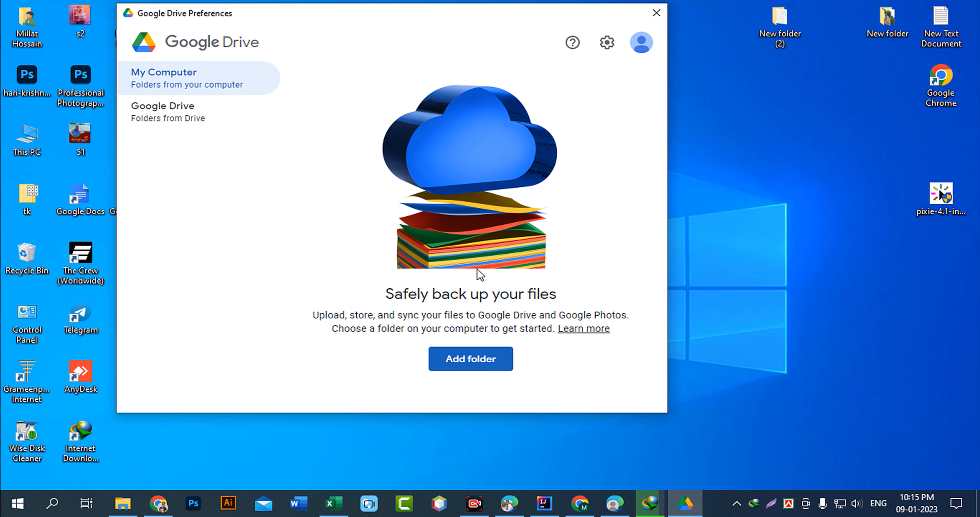
pyautogui.click(476, 371)
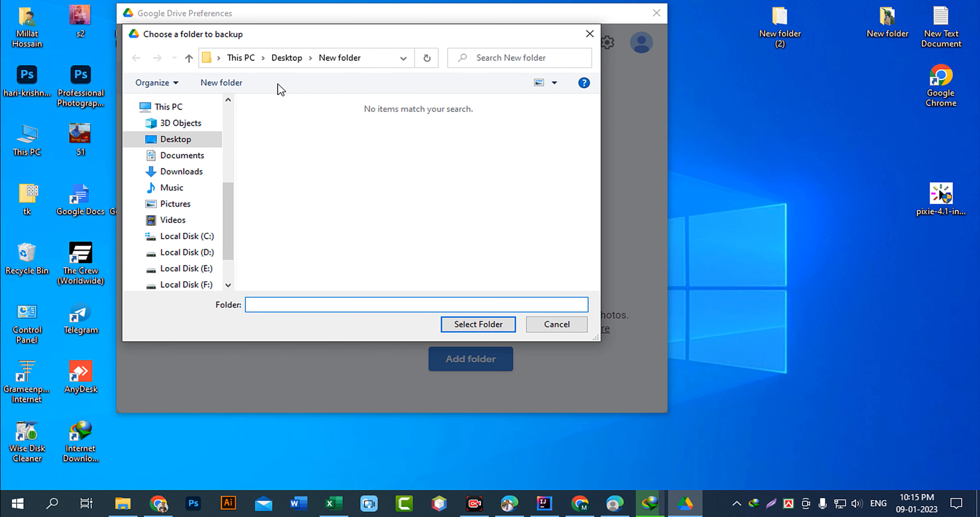
pyautogui.click(286, 57)
pyautogui.click(377, 135)
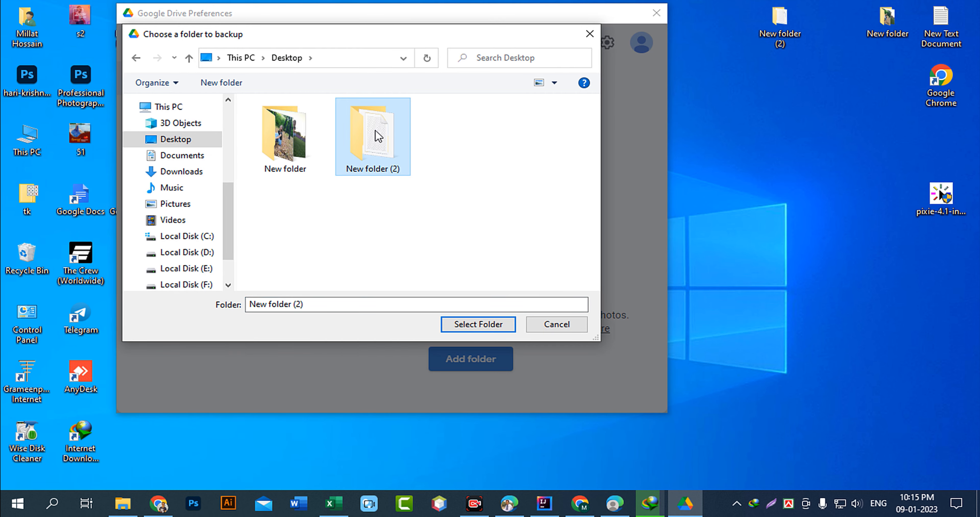
pyautogui.moveTo(414, 37); pyautogui.dragTo(397, 97)
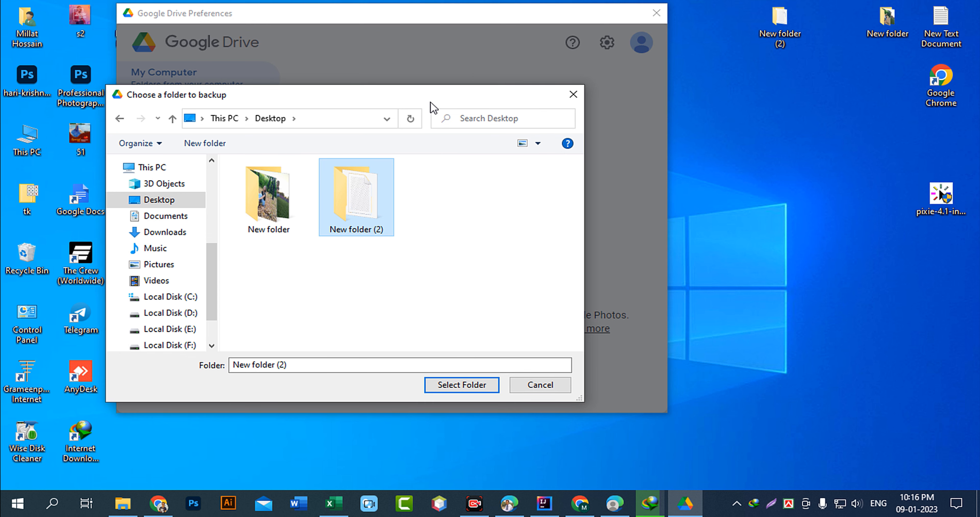
pyautogui.moveTo(448, 97); pyautogui.dragTo(462, 78)
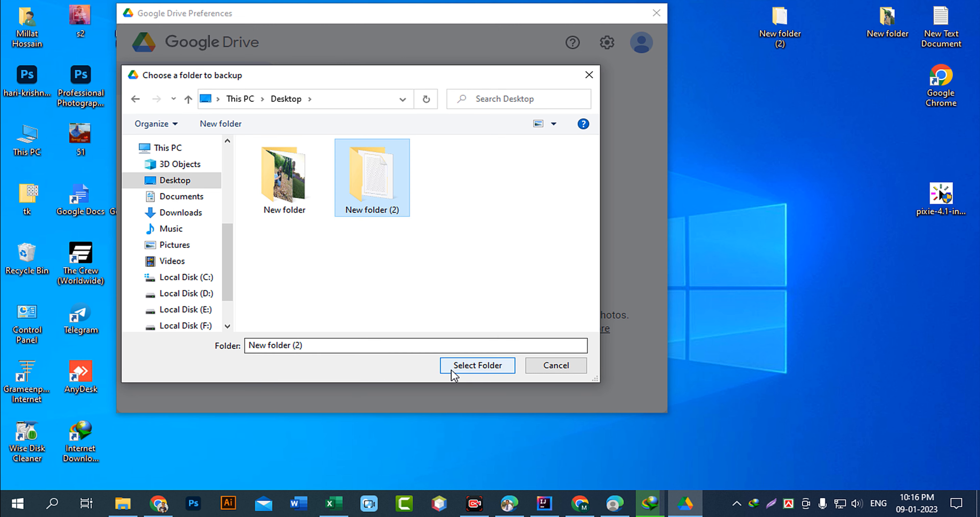
pyautogui.click(464, 370)
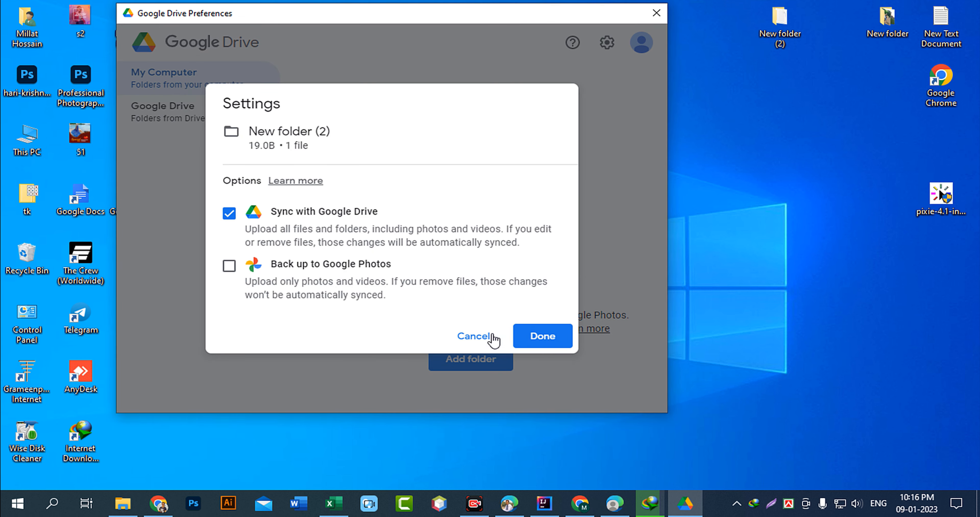
pyautogui.click(541, 336)
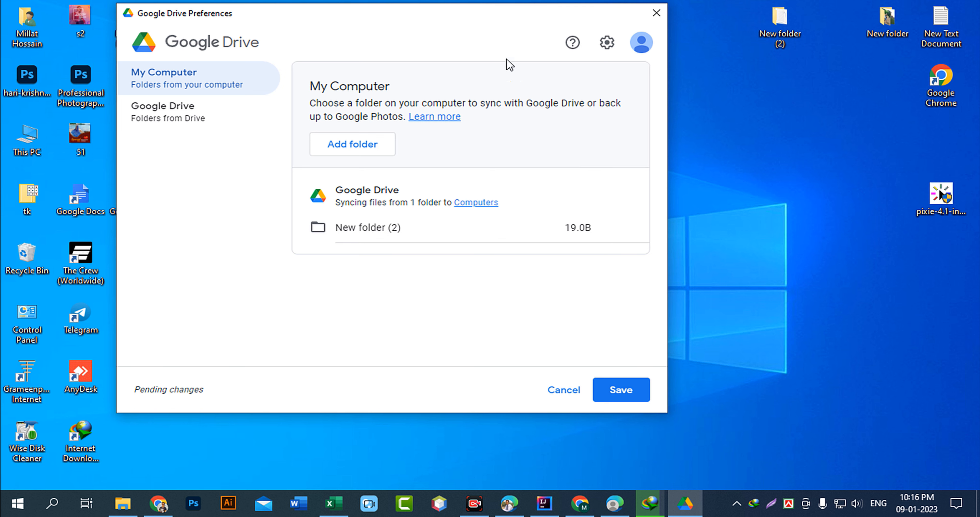
# Save the sync preferences, close the Preferences window, and refresh the desktop.
pyautogui.moveTo(489, 17); pyautogui.dragTo(423, 50)
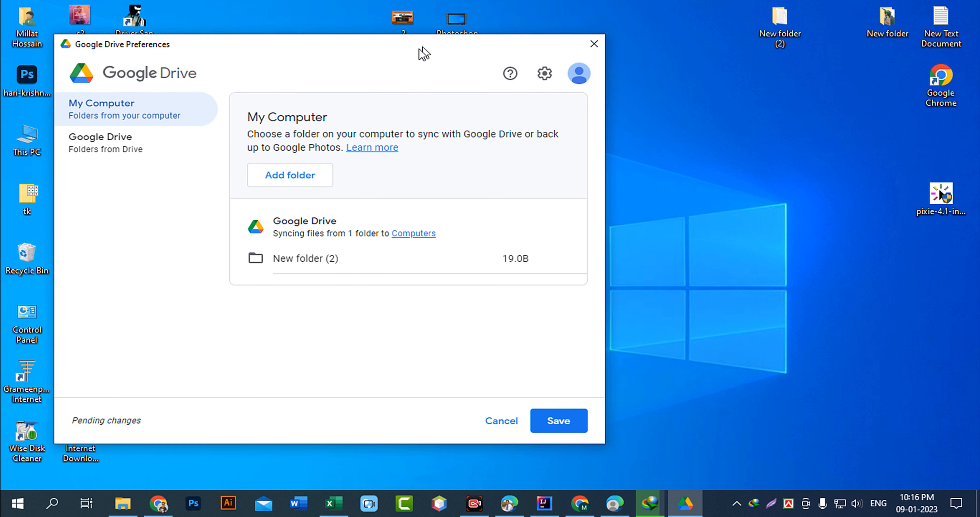
pyautogui.click(560, 433)
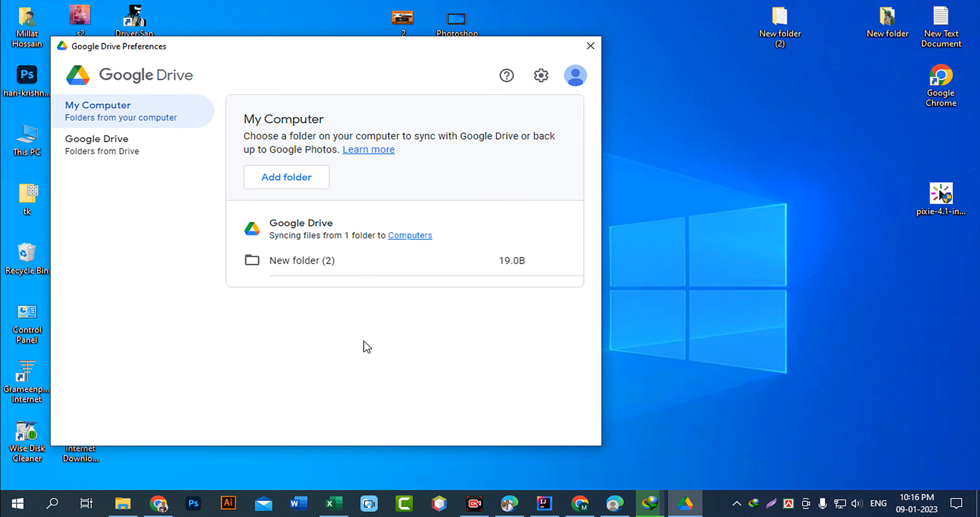
pyautogui.moveTo(335, 49); pyautogui.dragTo(358, 74)
pyautogui.click(613, 70)
pyautogui.rightClick(467, 149)
pyautogui.click(527, 189)
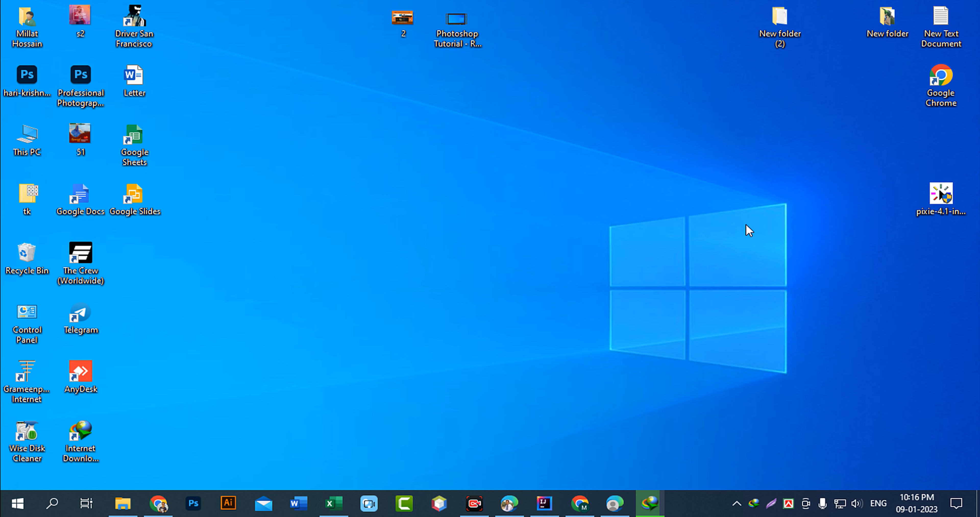
# Open Google Drive from the apps grid in a new tab, dismissing the tips and Details panel.
pyautogui.click(159, 502)
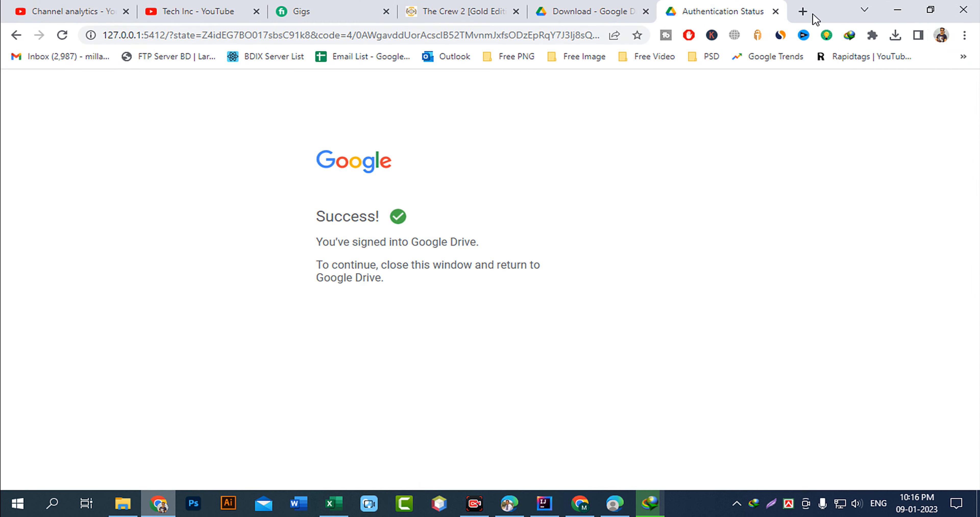
pyautogui.click(803, 12)
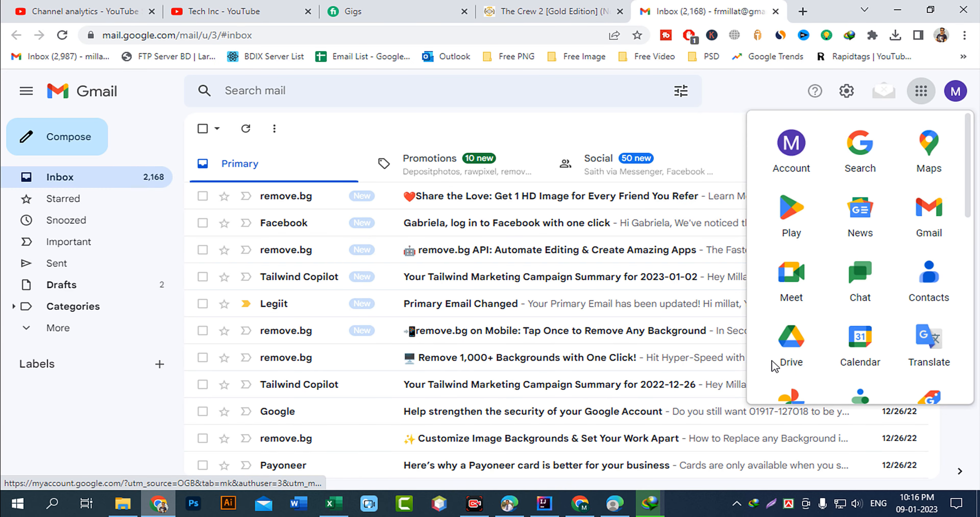
pyautogui.click(790, 347)
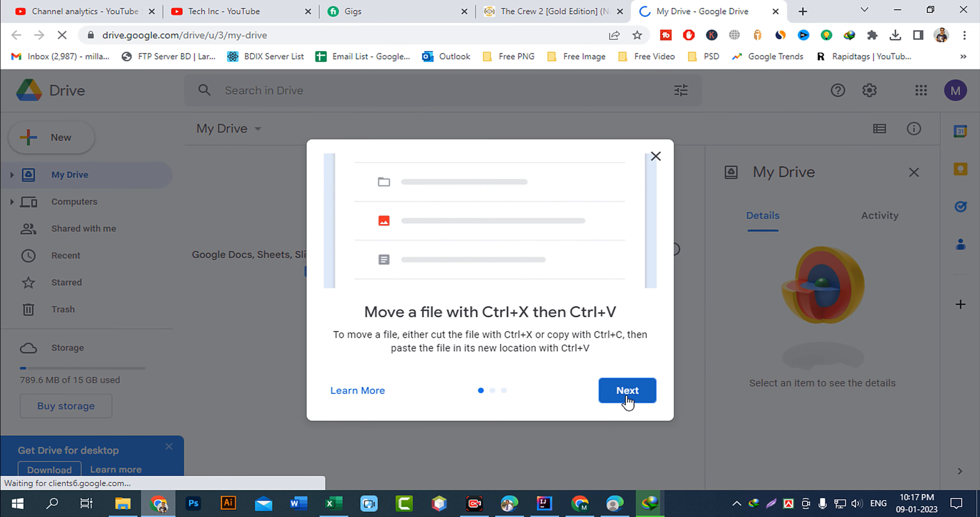
pyautogui.click(630, 395)
pyautogui.click(641, 404)
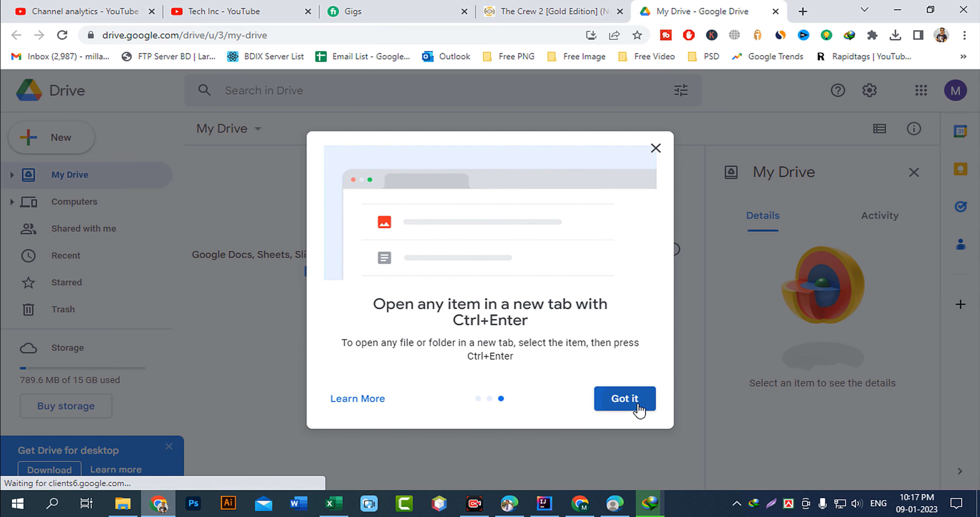
pyautogui.click(624, 398)
pyautogui.click(913, 173)
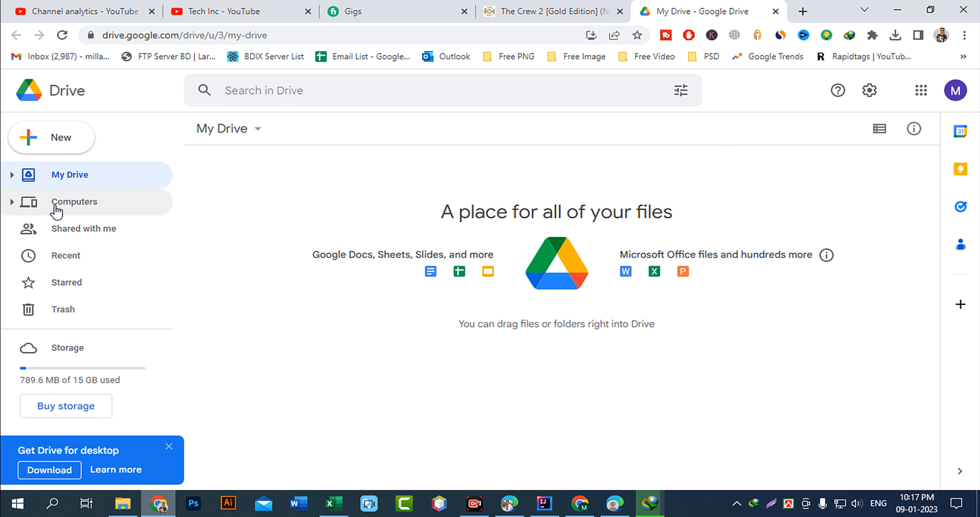
# Check Computers on this account, then switch to the other account whose My Drive lists test.TXT.
pyautogui.click(82, 204)
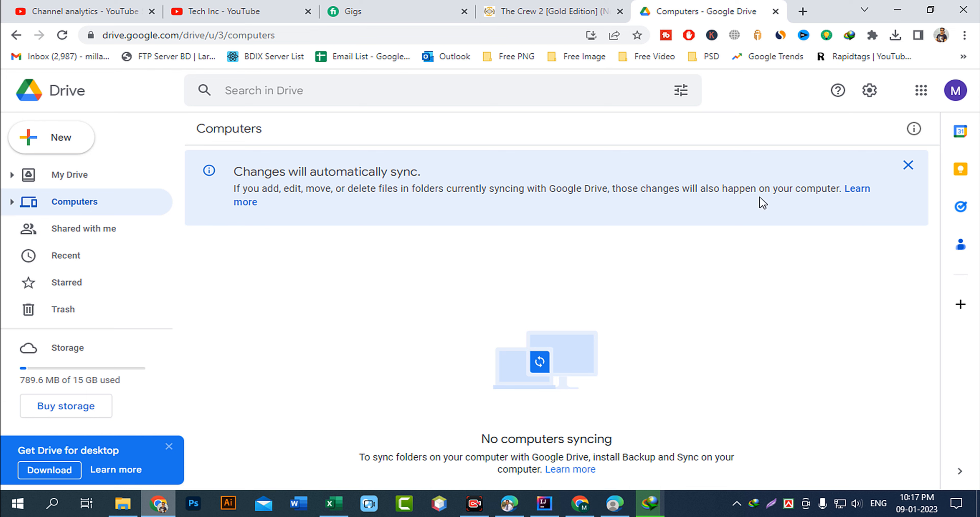
pyautogui.click(955, 91)
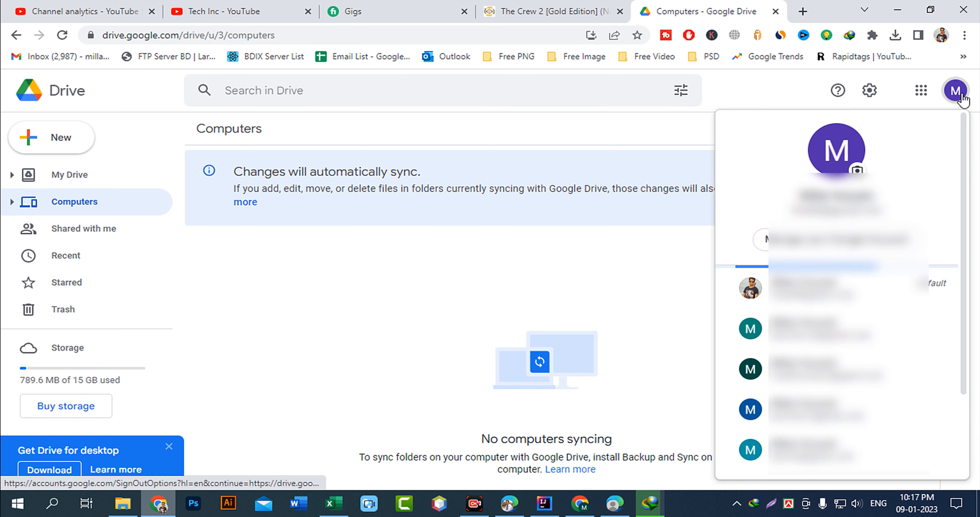
pyautogui.click(955, 92)
pyautogui.click(954, 91)
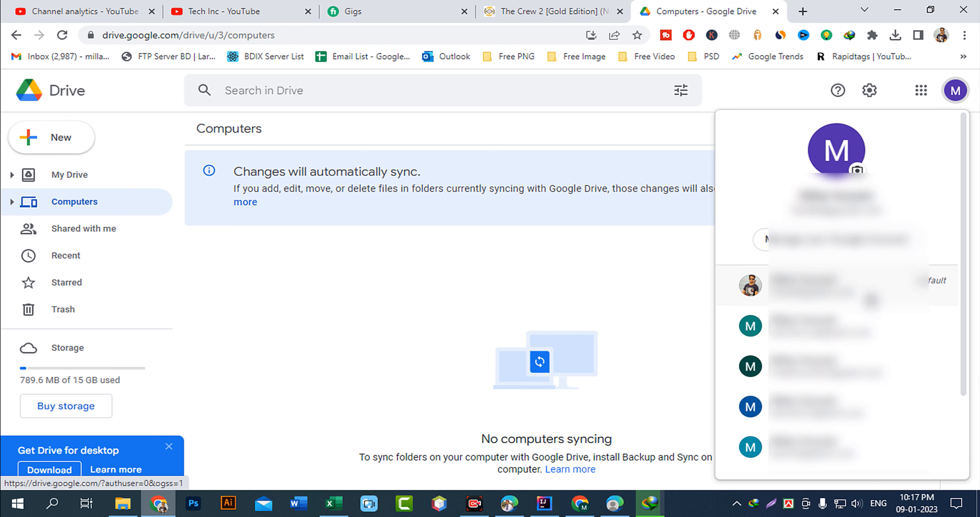
pyautogui.scroll(-3, 871, 300)
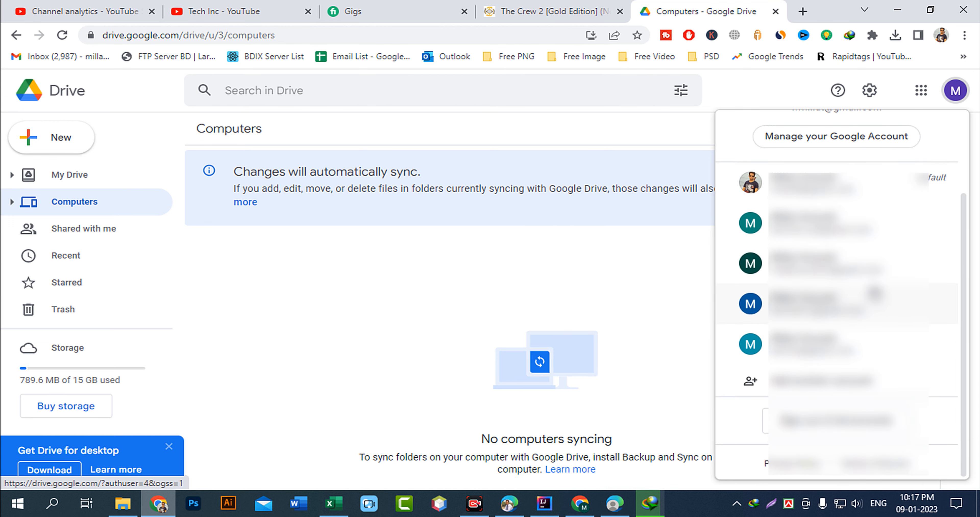
pyautogui.click(874, 298)
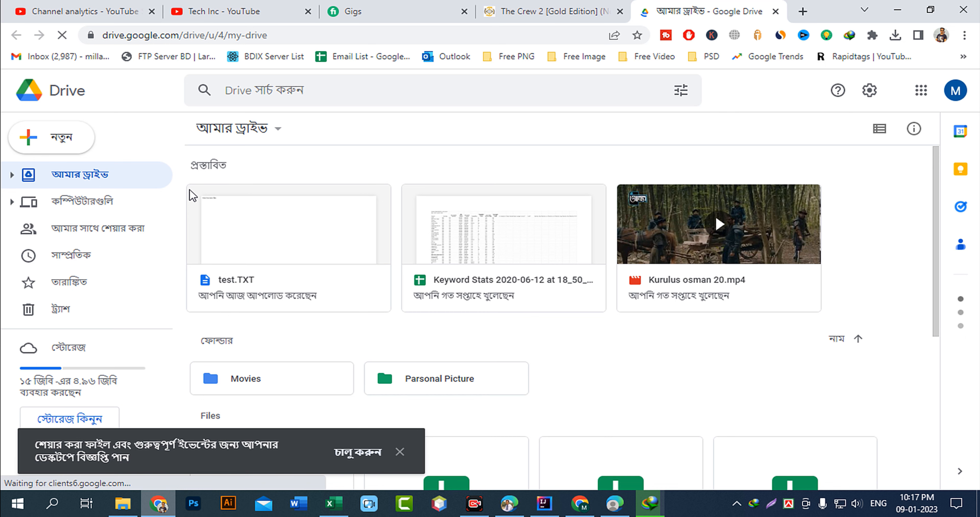
# Dismiss the notification banner, then open Computers > My Computer showing New folder (2).
pyautogui.click(400, 453)
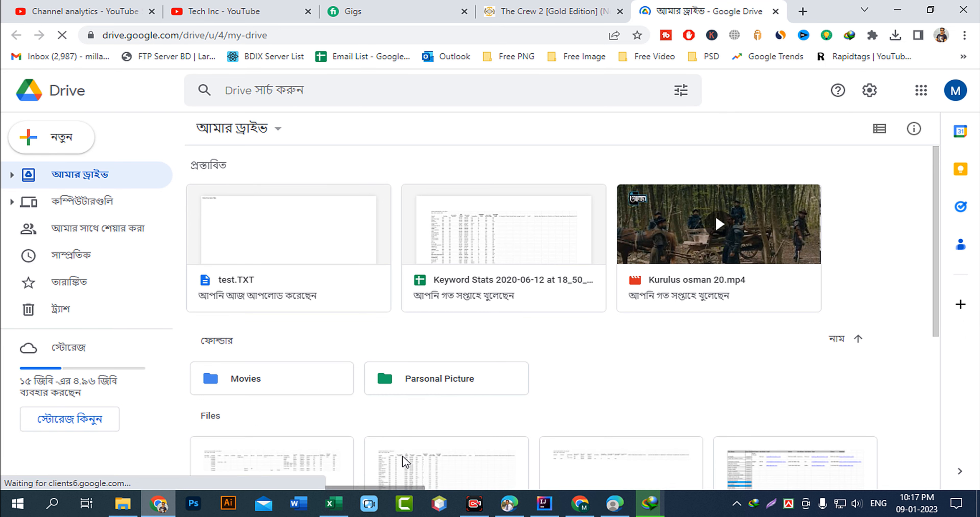
pyautogui.scroll(-5, 327, 321)
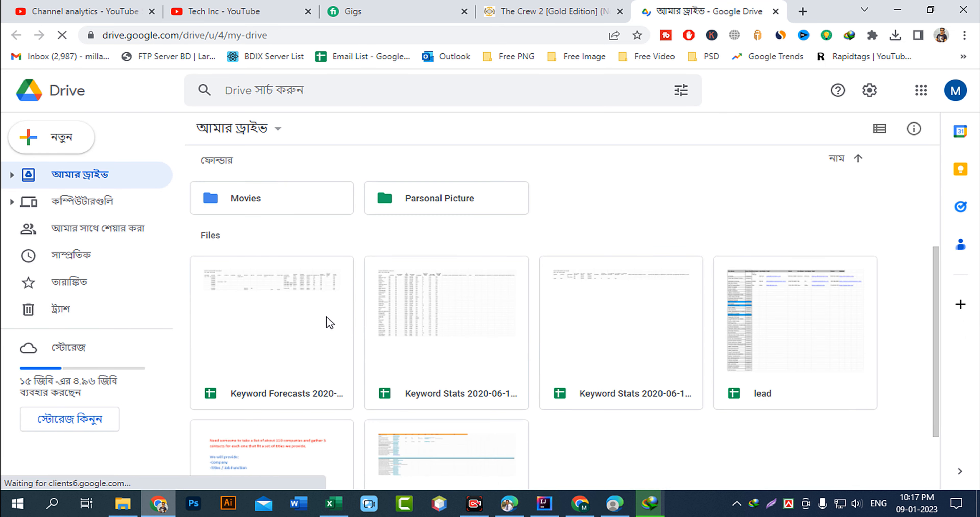
pyautogui.scroll(-4, 316, 322)
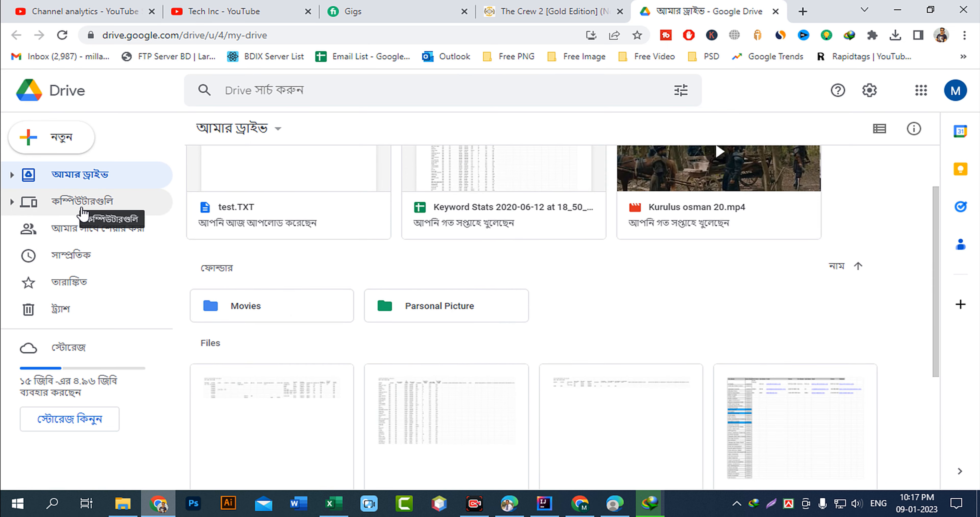
pyautogui.click(81, 209)
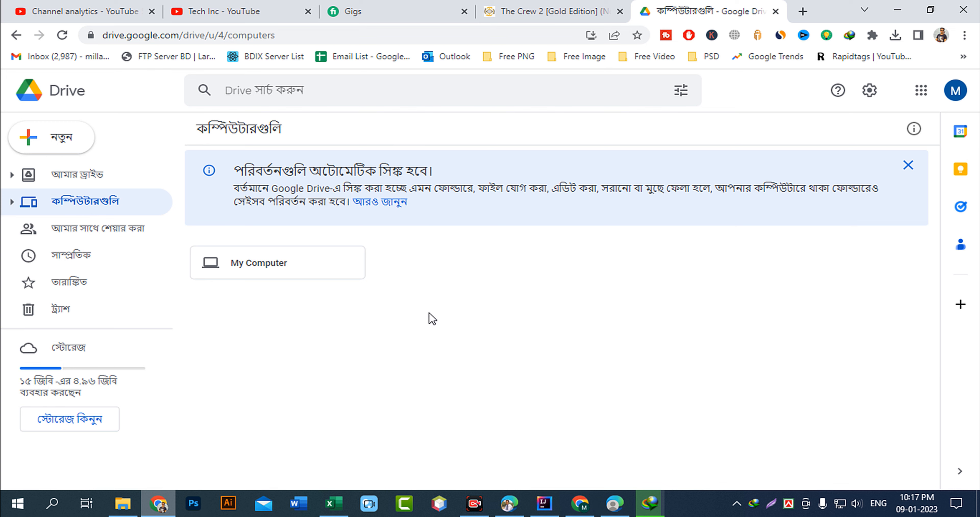
pyautogui.doubleClick(269, 270)
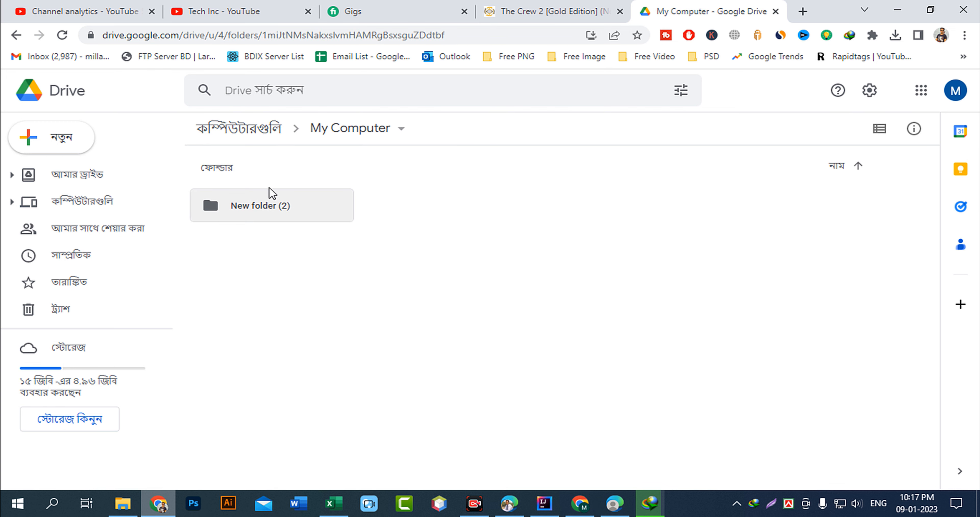
# Preview test.TXT in New folder (2) to confirm it reads 'this the test file.', then minimise Chrome.
pyautogui.doubleClick(239, 209)
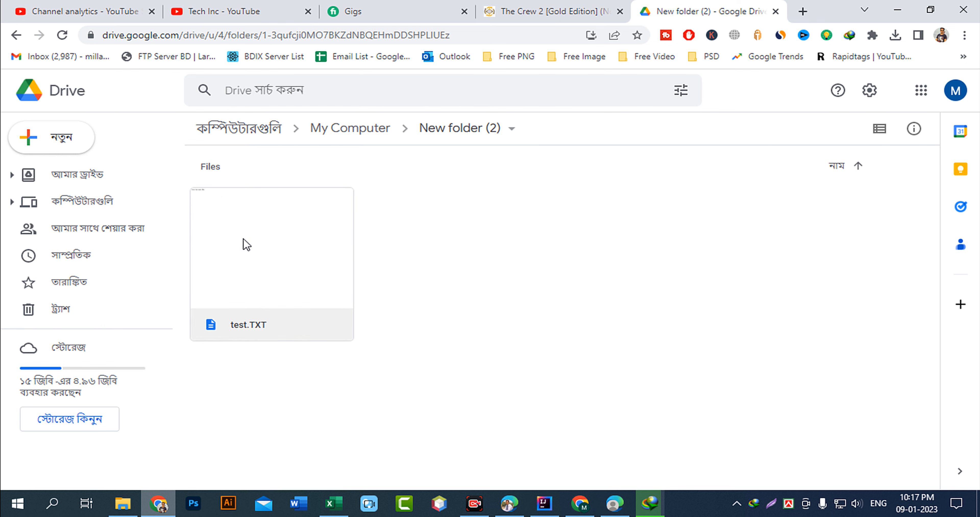
pyautogui.rightClick(265, 245)
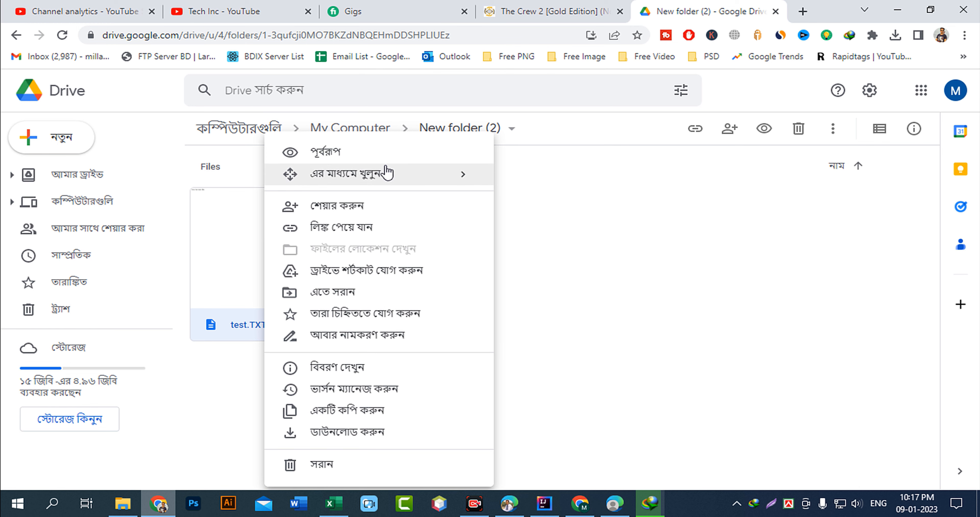
pyautogui.click(358, 157)
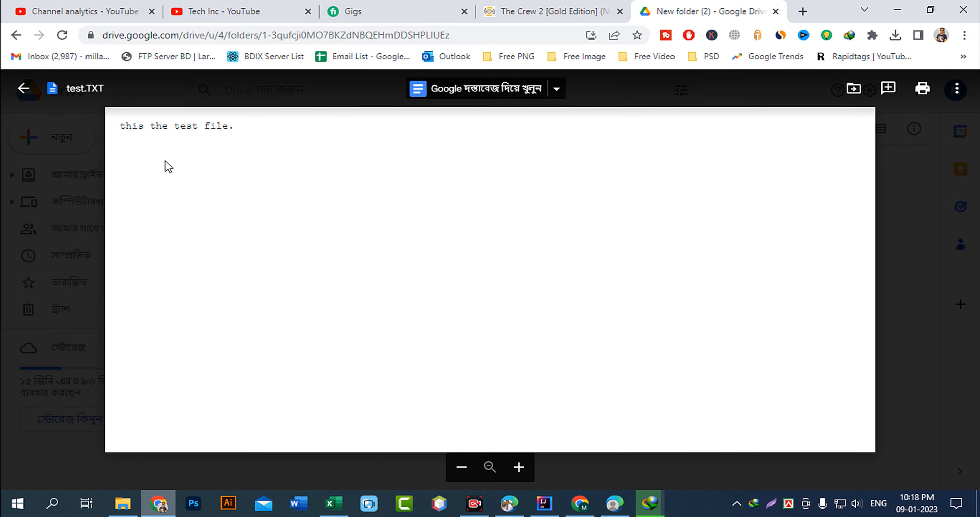
pyautogui.moveTo(228, 127); pyautogui.dragTo(78, 138)
pyautogui.click(175, 140)
pyautogui.click(913, 328)
pyautogui.click(897, 10)
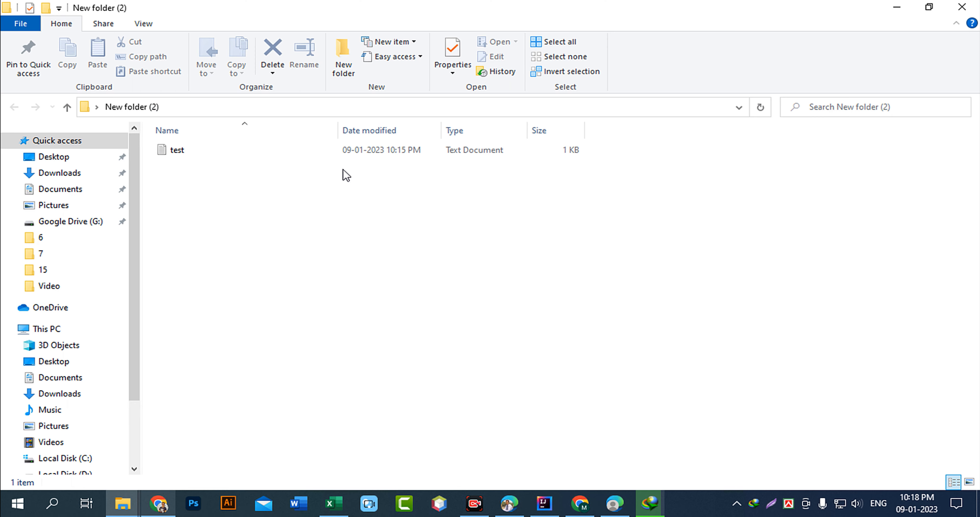
# Open the local test file in Notepad and paste copies of its sentence onto a new second line.
pyautogui.doubleClick(181, 150)
pyautogui.hotkey('ctrl', 'a')
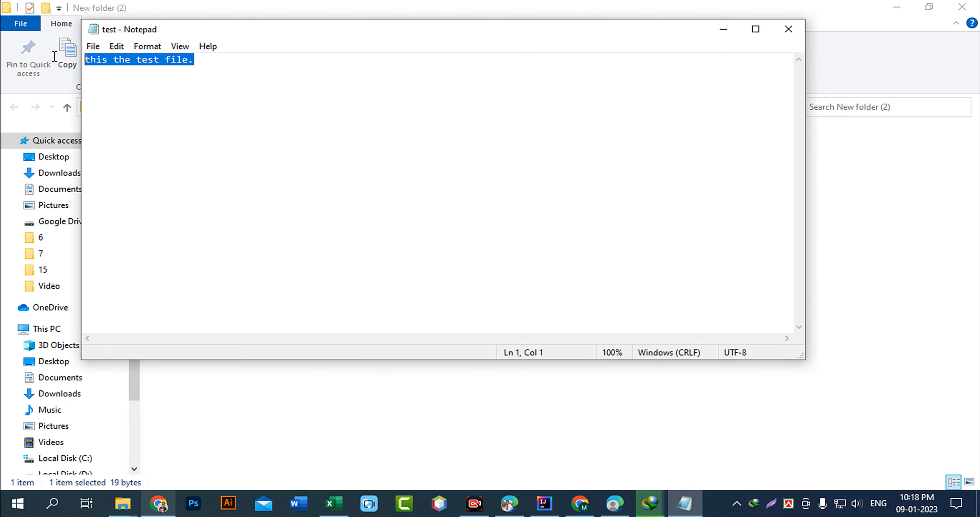
pyautogui.rightClick(193, 65)
pyautogui.click(247, 114)
pyautogui.click(225, 56)
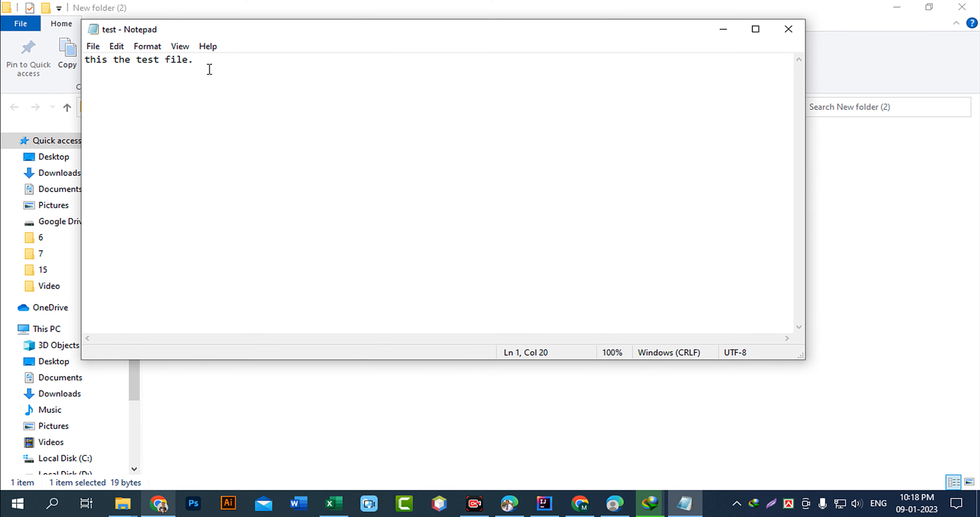
pyautogui.press('Return')
pyautogui.hotkey('ctrl', 'v')
pyautogui.hotkey('ctrl', 'v')
pyautogui.hotkey('ctrl', 'v')
pyautogui.hotkey('ctrl', 'v')
pyautogui.hotkey('ctrl', 'v')
pyautogui.hotkey('ctrl', 'v')
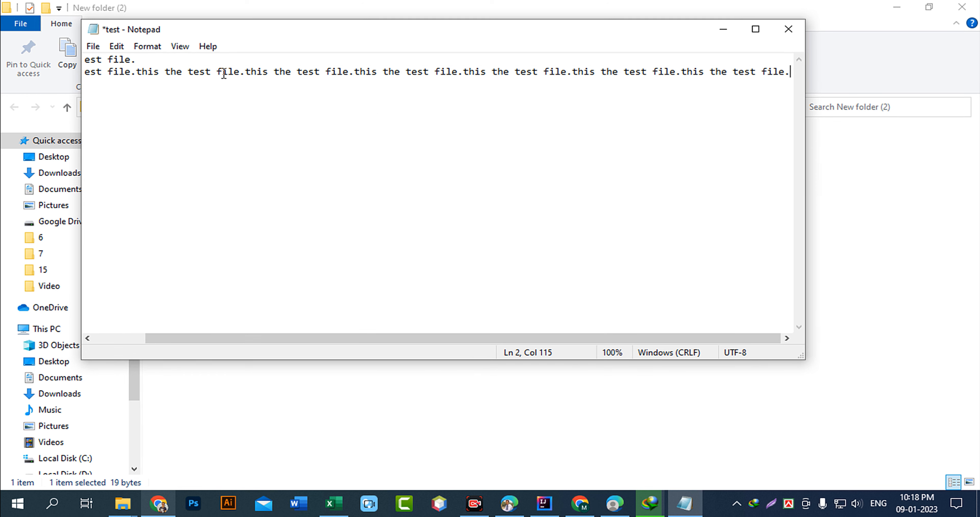
pyautogui.hotkey('ctrl', 'v')
pyautogui.hotkey('ctrl', 'v')
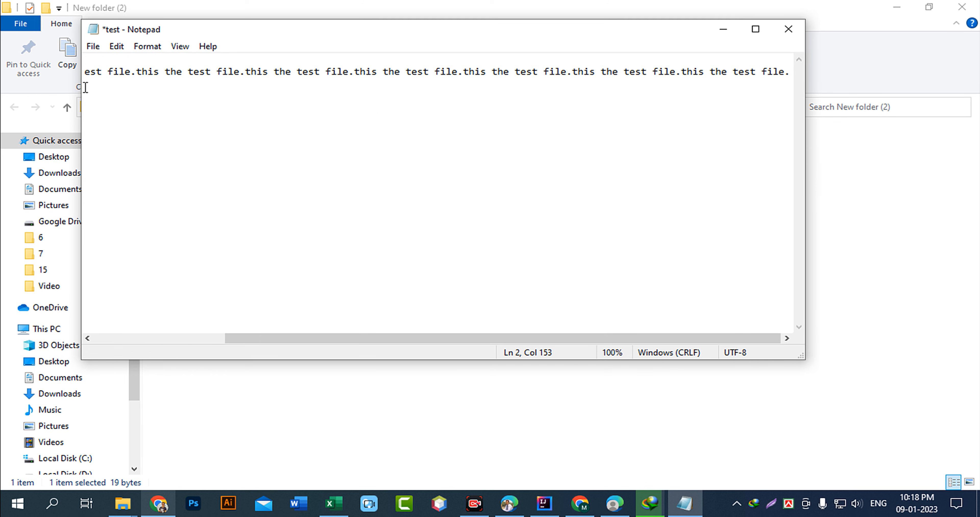
# Save the test file, now 173 bytes, close Notepad and show the desktop.
pyautogui.click(95, 48)
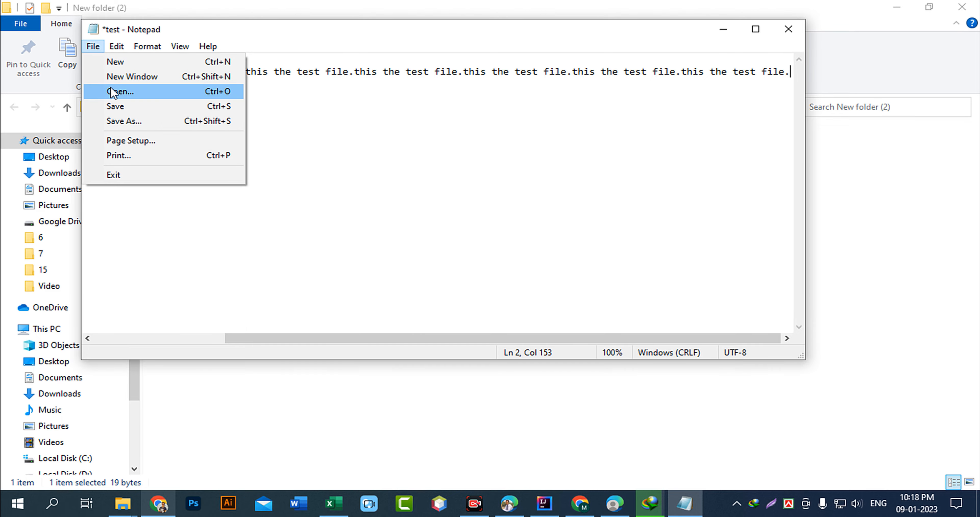
pyautogui.click(115, 107)
pyautogui.click(788, 28)
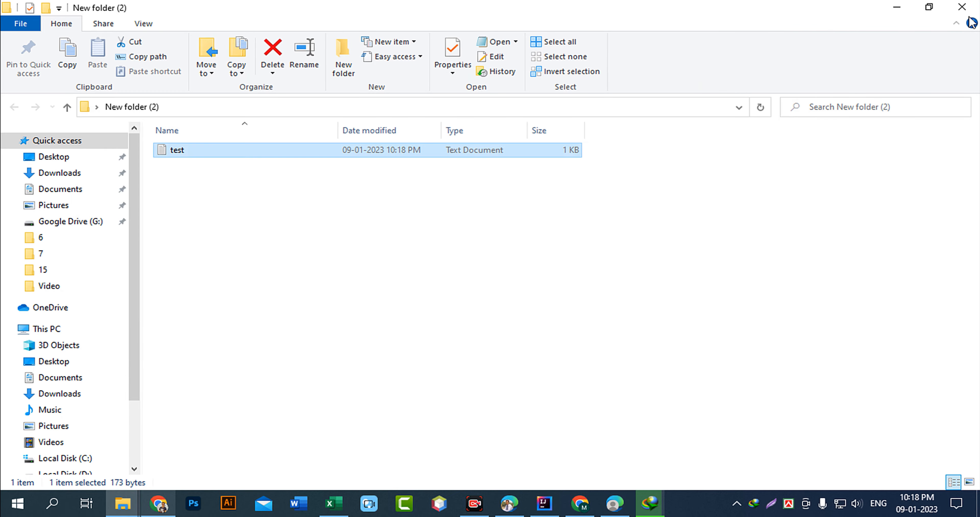
pyautogui.press('super+d')
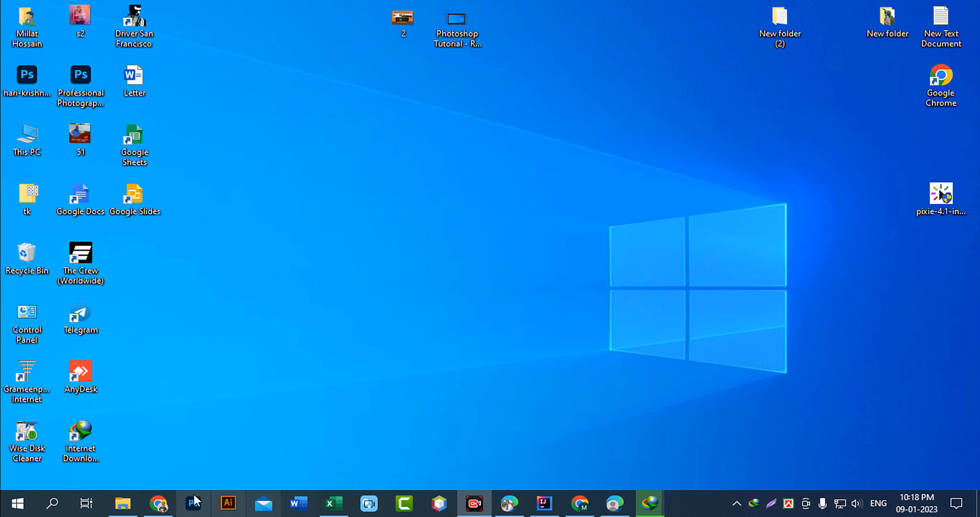
# Back in Chrome, open My Computer > New folder (2) and preview test.TXT by double-clicking it.
pyautogui.click(158, 503)
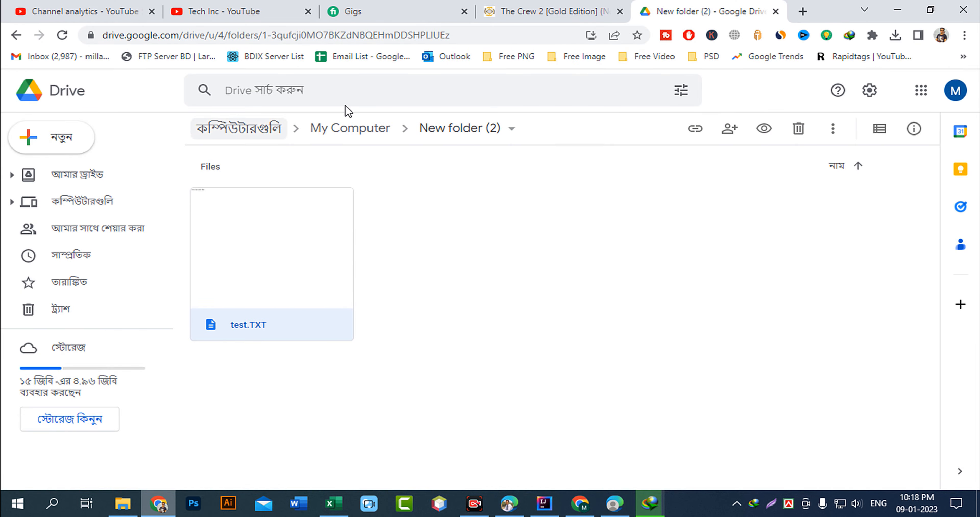
pyautogui.click(363, 131)
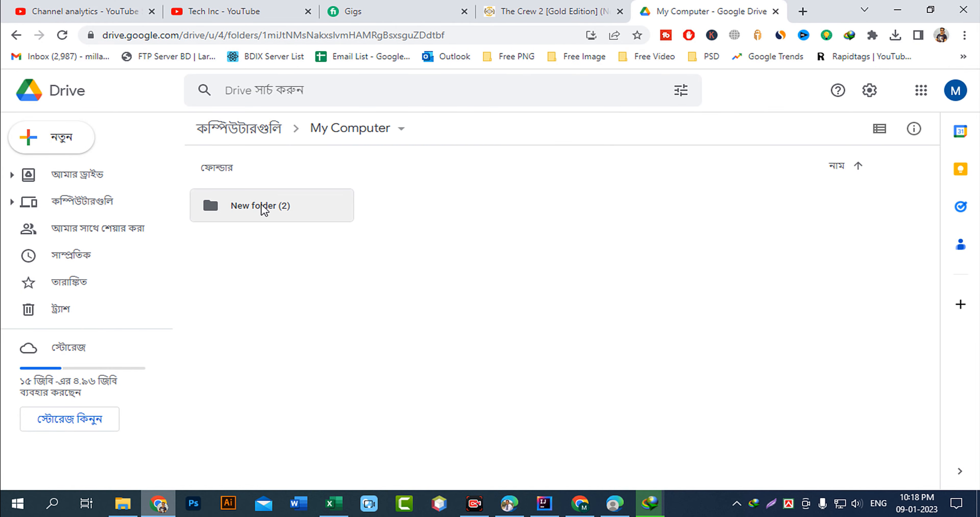
pyautogui.doubleClick(262, 205)
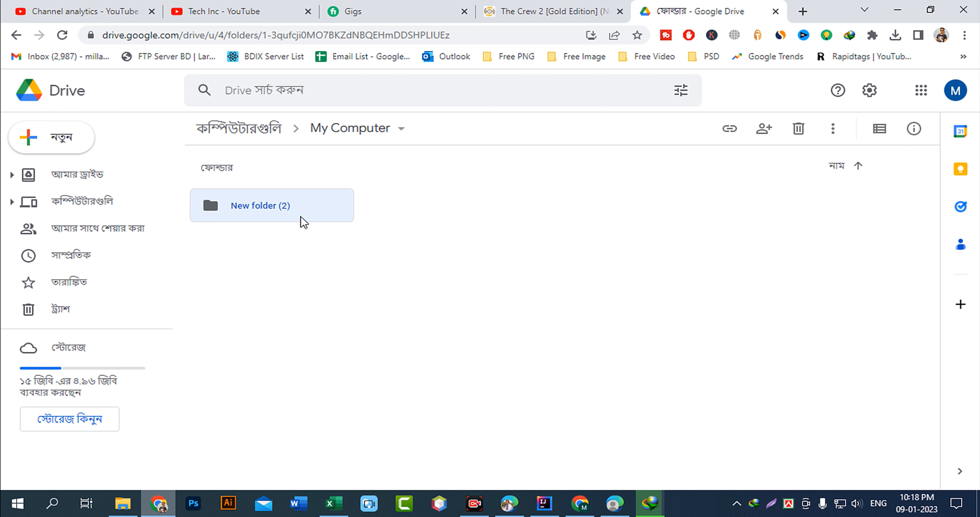
pyautogui.doubleClick(278, 244)
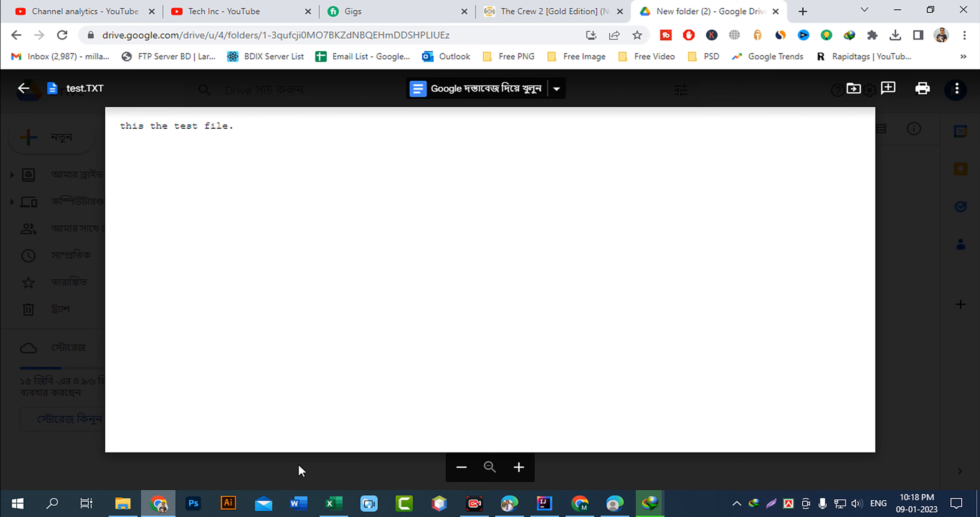
pyautogui.click(904, 281)
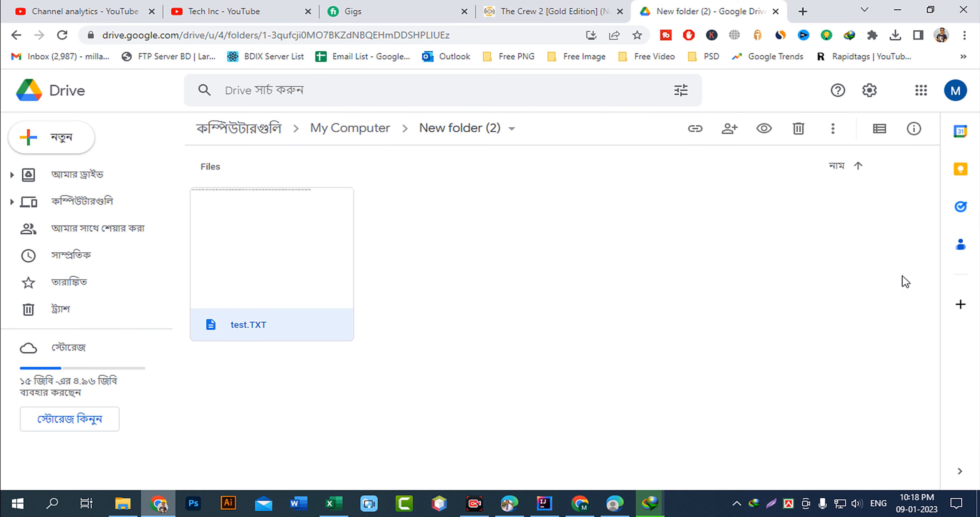
# Re-preview test.TXT via right-click Preview, still only the original sentence, then return to Computers.
pyautogui.rightClick(265, 243)
pyautogui.click(321, 152)
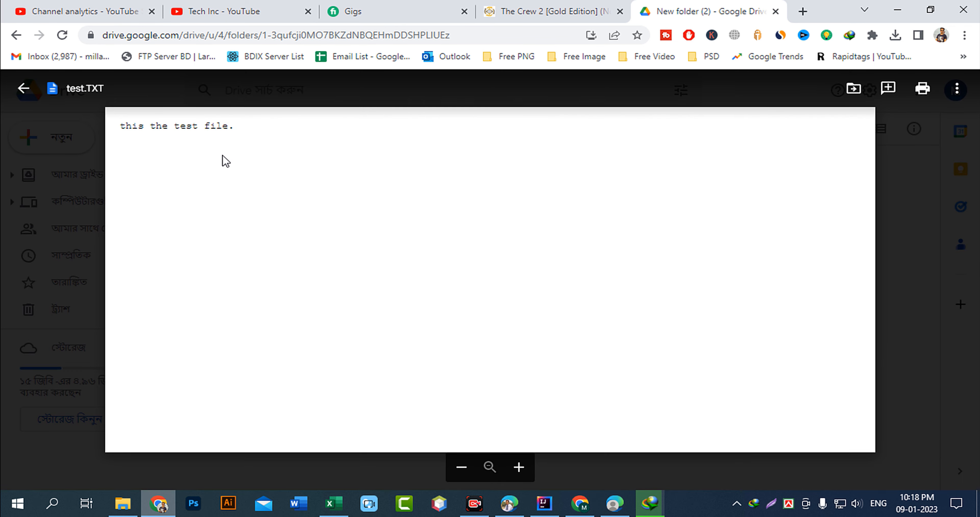
pyautogui.click(898, 268)
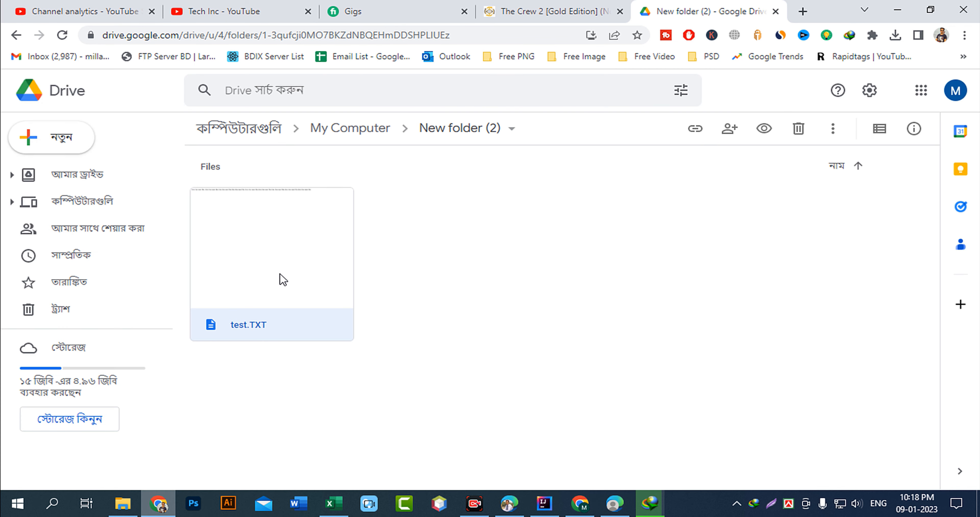
pyautogui.click(323, 129)
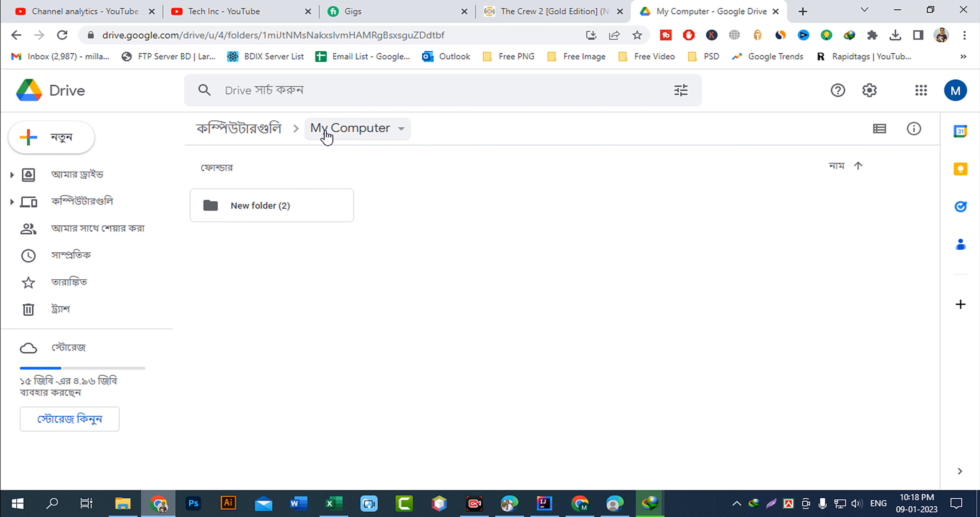
pyautogui.doubleClick(269, 214)
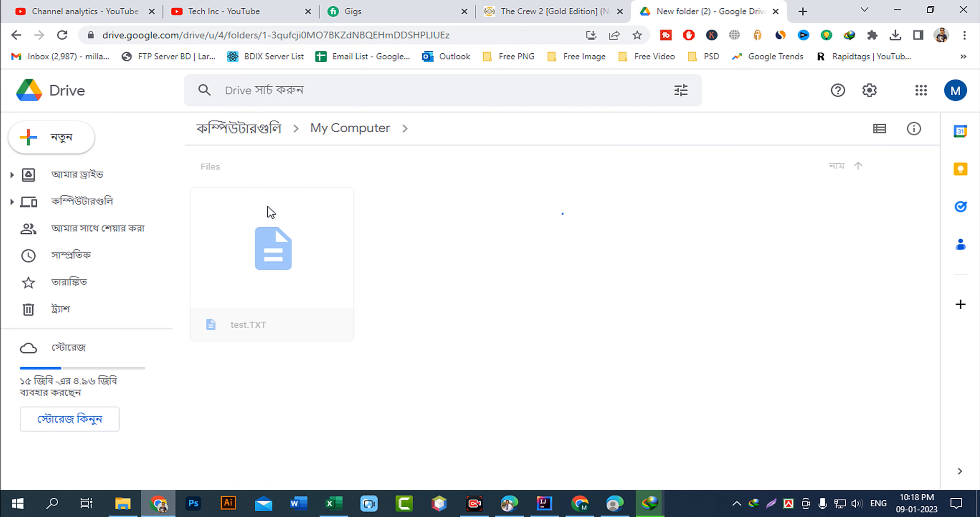
pyautogui.rightClick(248, 239)
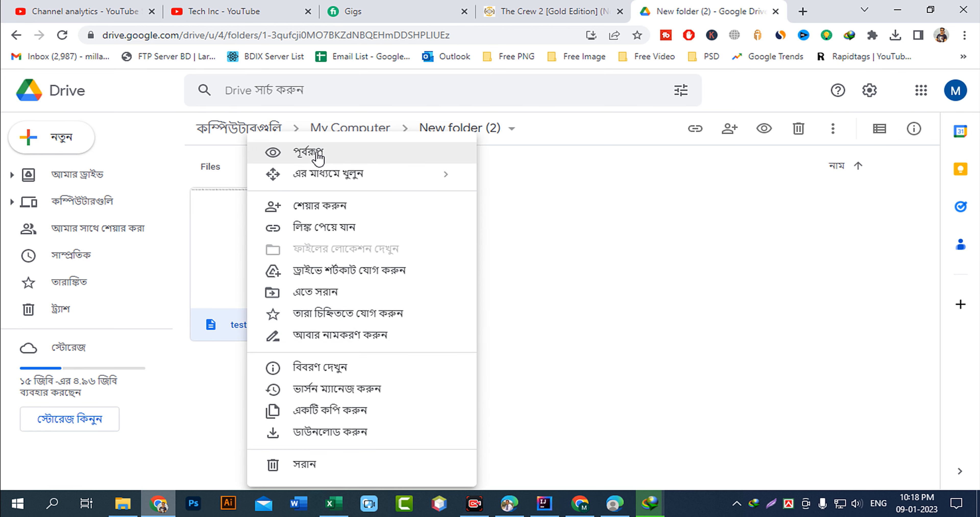
pyautogui.click(424, 159)
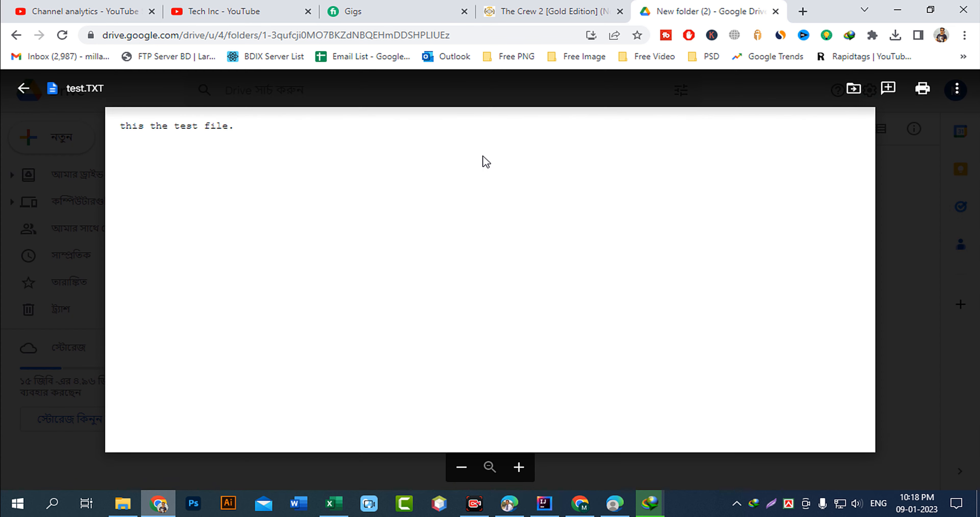
pyautogui.click(896, 371)
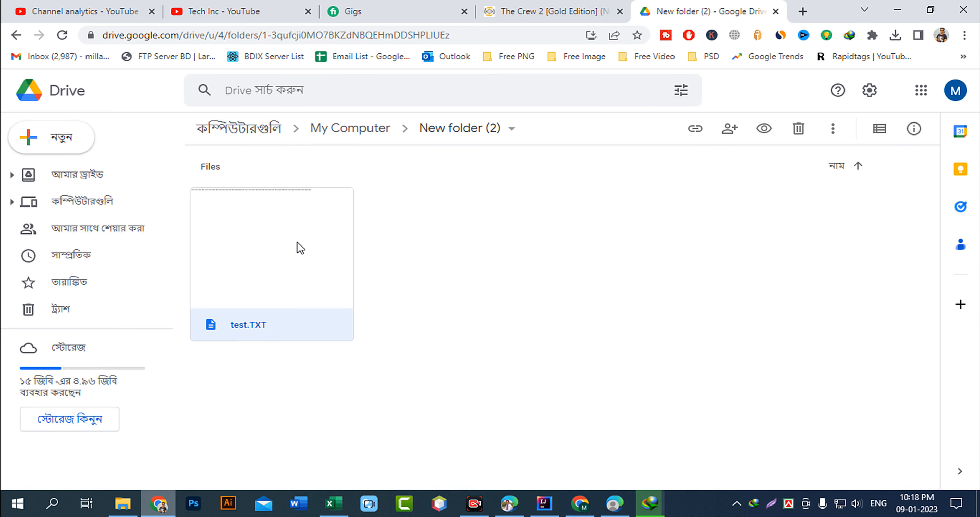
pyautogui.click(234, 132)
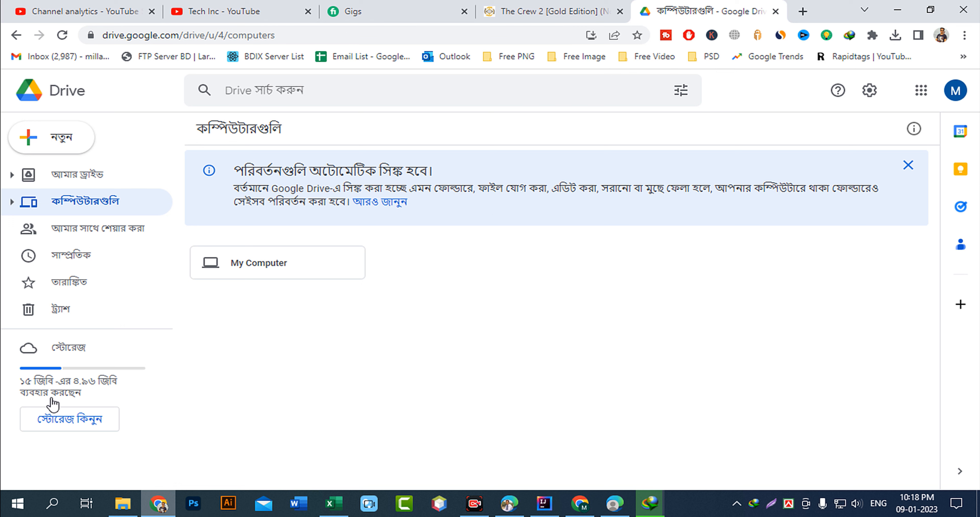
# Browse the Google One storage plans from 100 GB to 2 TB Premium, then minimise Chrome.
pyautogui.click(67, 436)
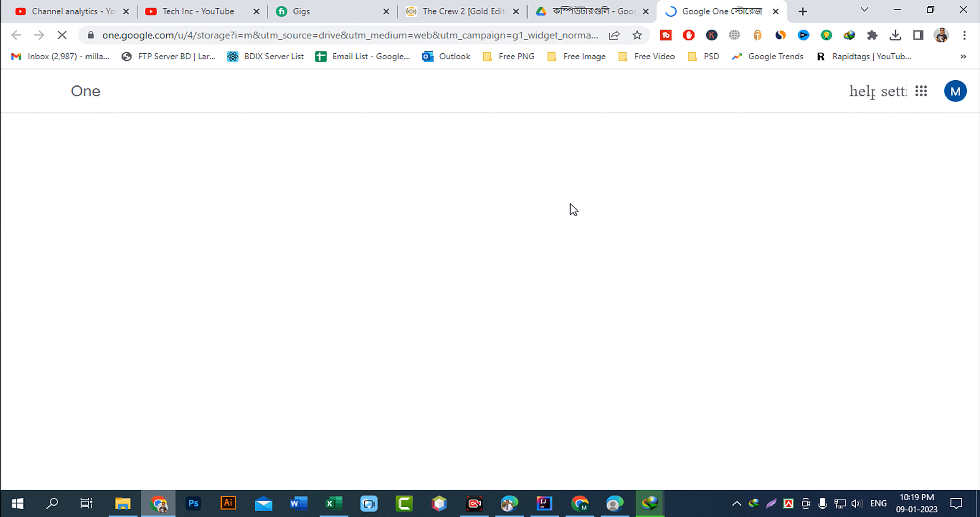
pyautogui.scroll(1, 319, 316)
pyautogui.scroll(-4, 286, 352)
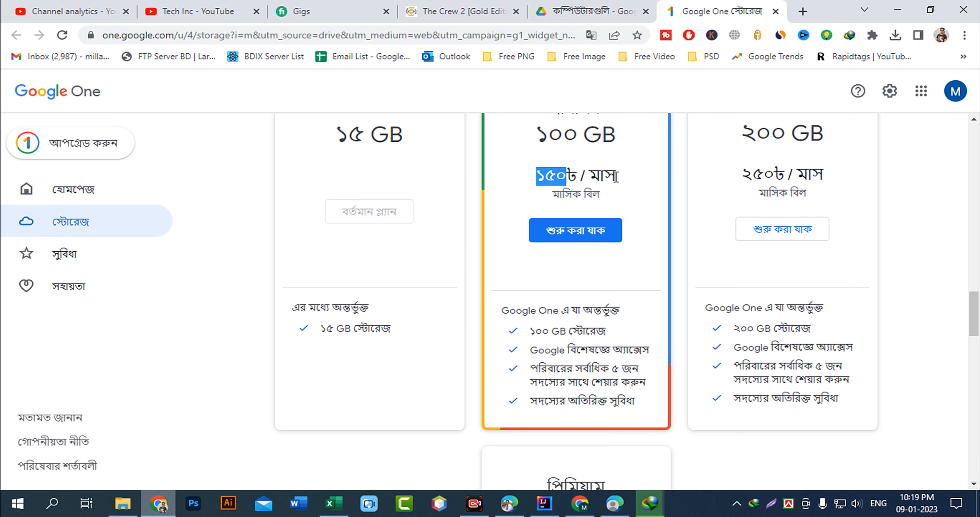
pyautogui.scroll(-5, 609, 313)
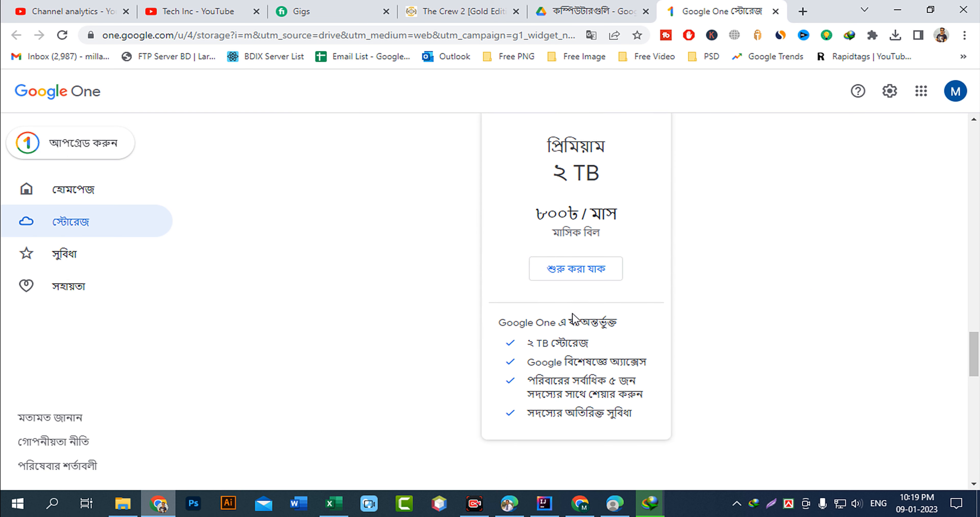
pyautogui.scroll(-2, 573, 316)
pyautogui.scroll(8, 590, 308)
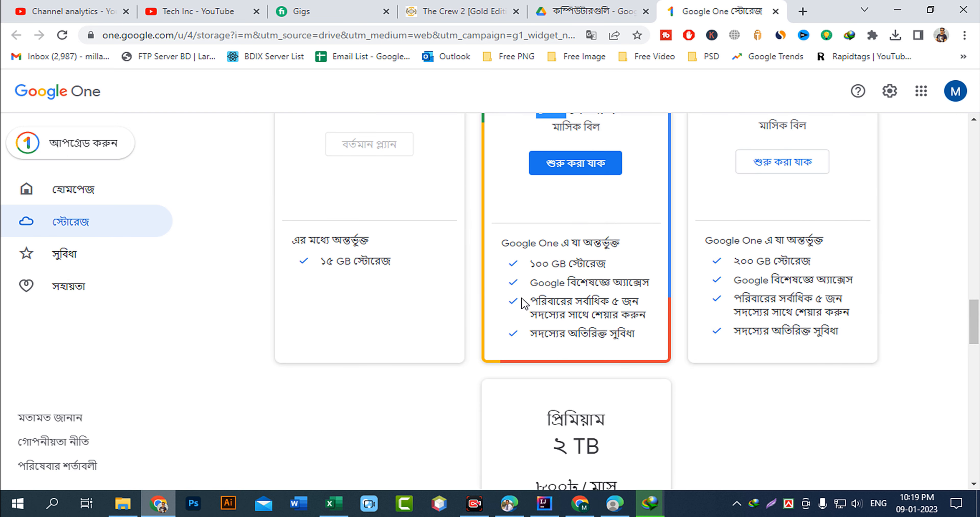
pyautogui.scroll(12, 542, 284)
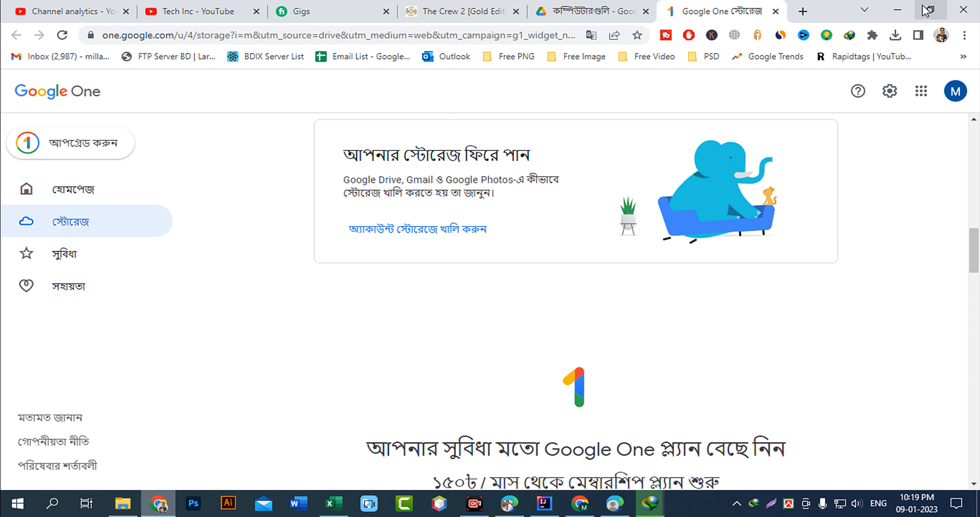
pyautogui.click(897, 11)
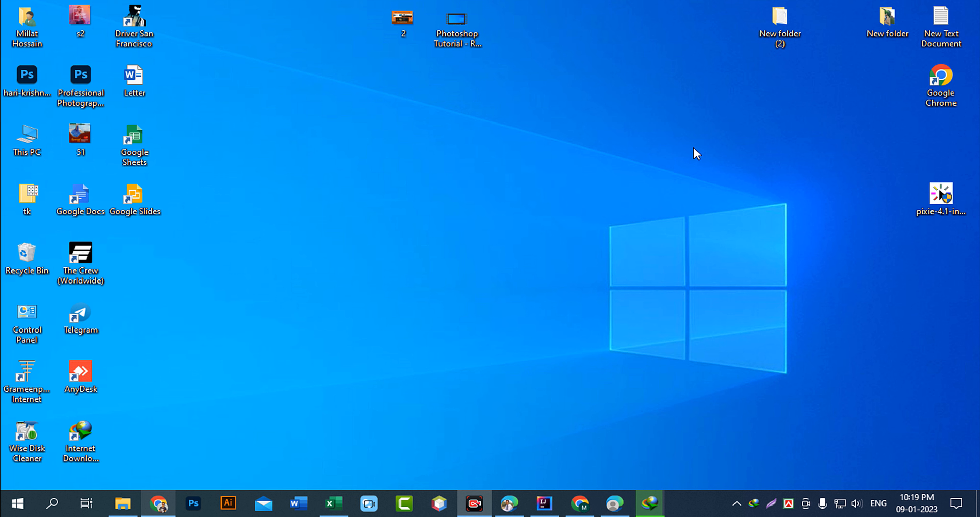
# Nudge the New folder (2) icon leftward and refresh the desktop from its right-click menu.
pyautogui.moveTo(765, 37); pyautogui.dragTo(714, 36)
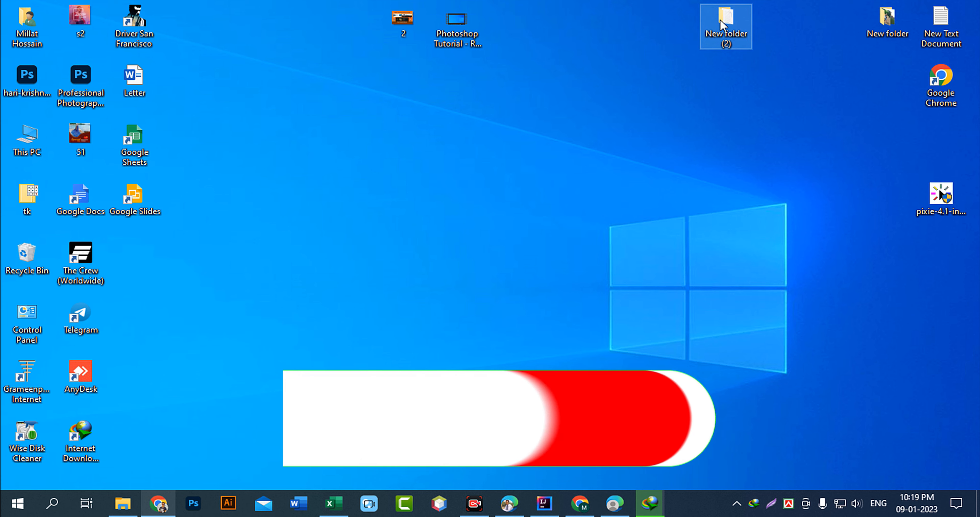
pyautogui.rightClick(644, 126)
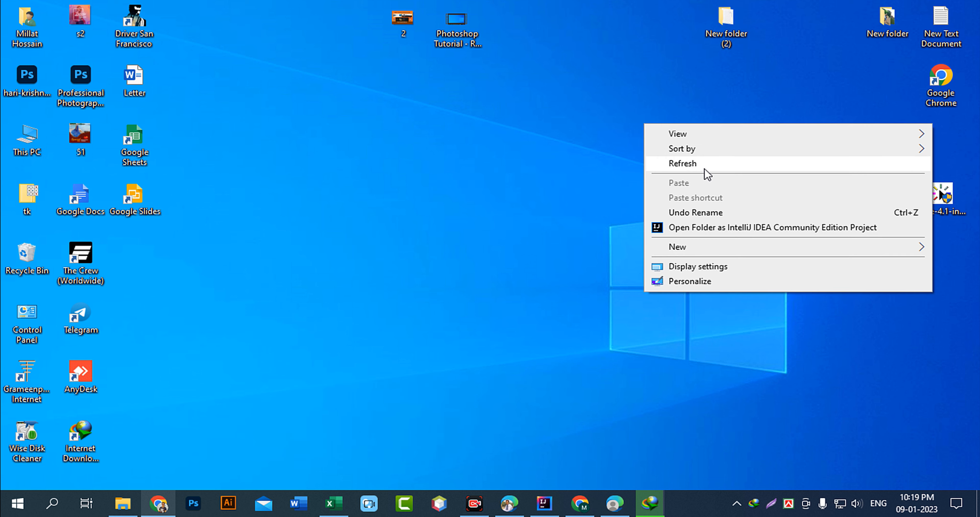
pyautogui.click(706, 170)
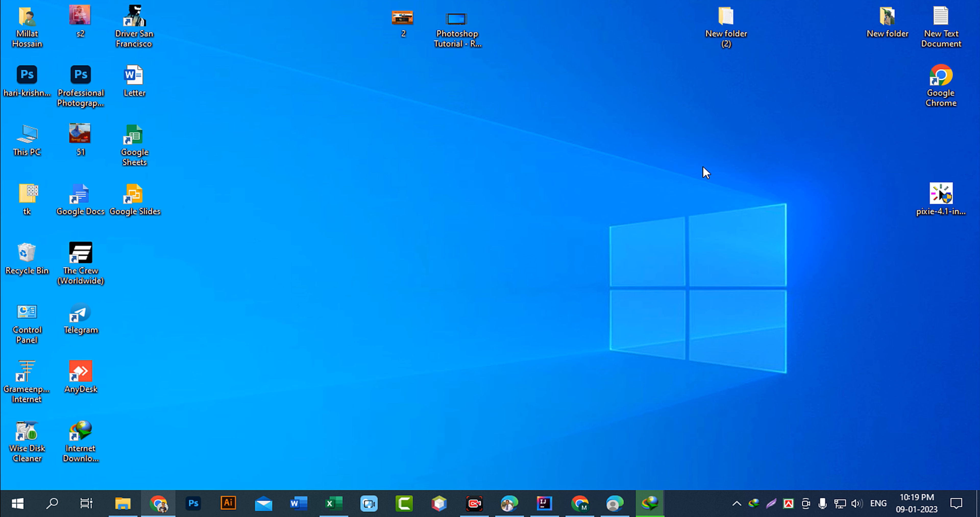